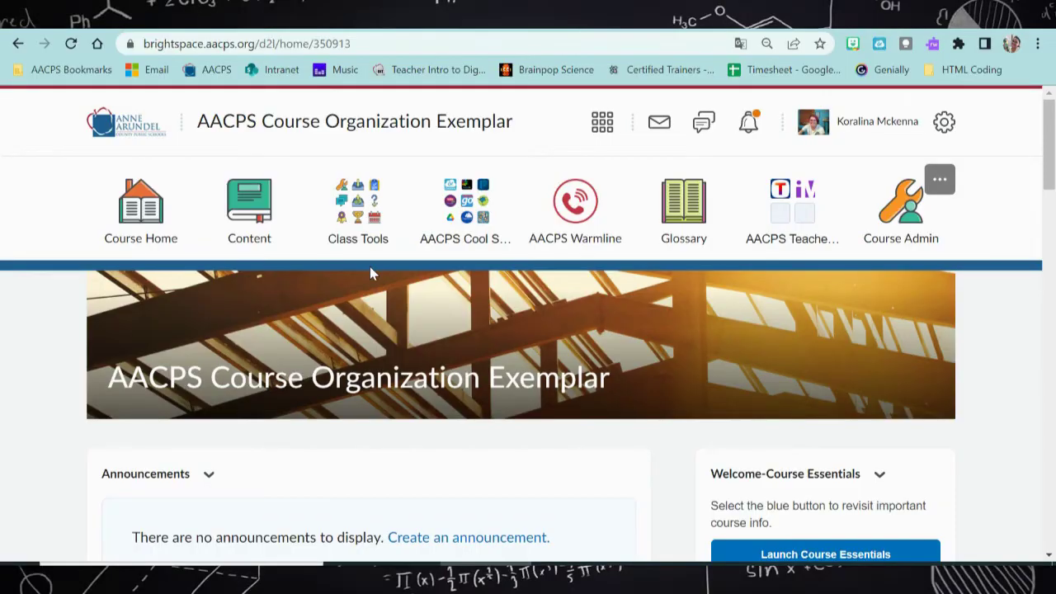
Go to Grades > Manage Grades and start a new grade category
click(356, 217)
click(401, 384)
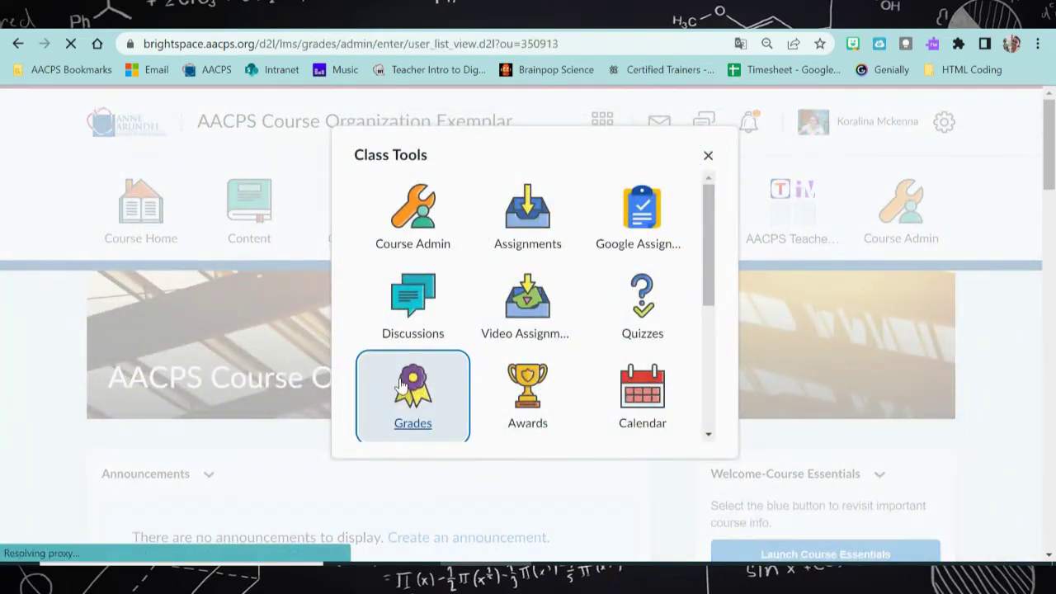
scroll(401, 385, down, 2)
click(162, 278)
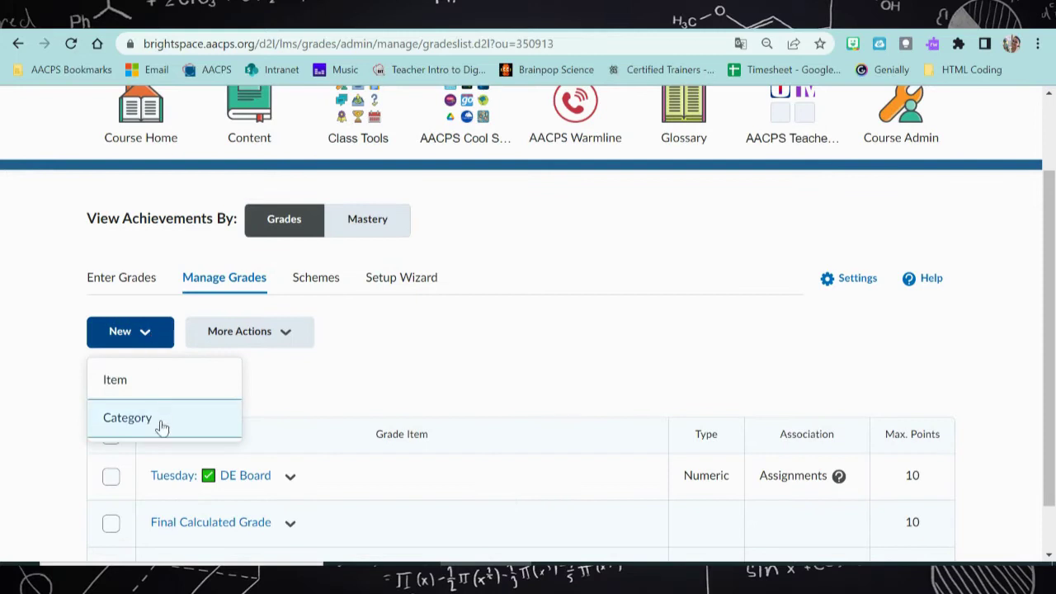
click(160, 426)
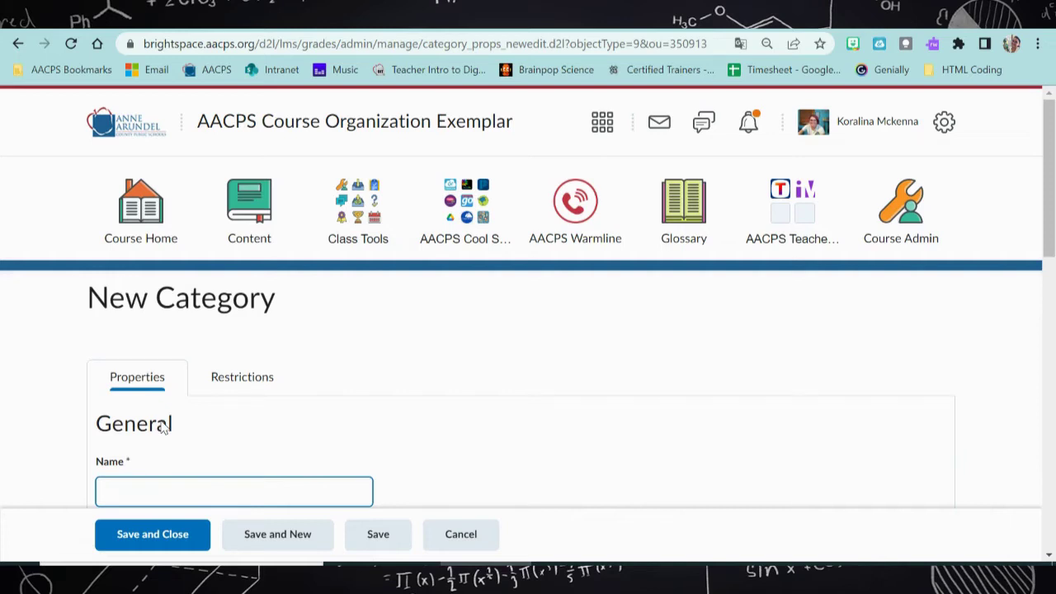
Name the category 'Quarter 1' with short name 'Q1'
scroll(163, 429, down, 1)
text(Quarter 1)
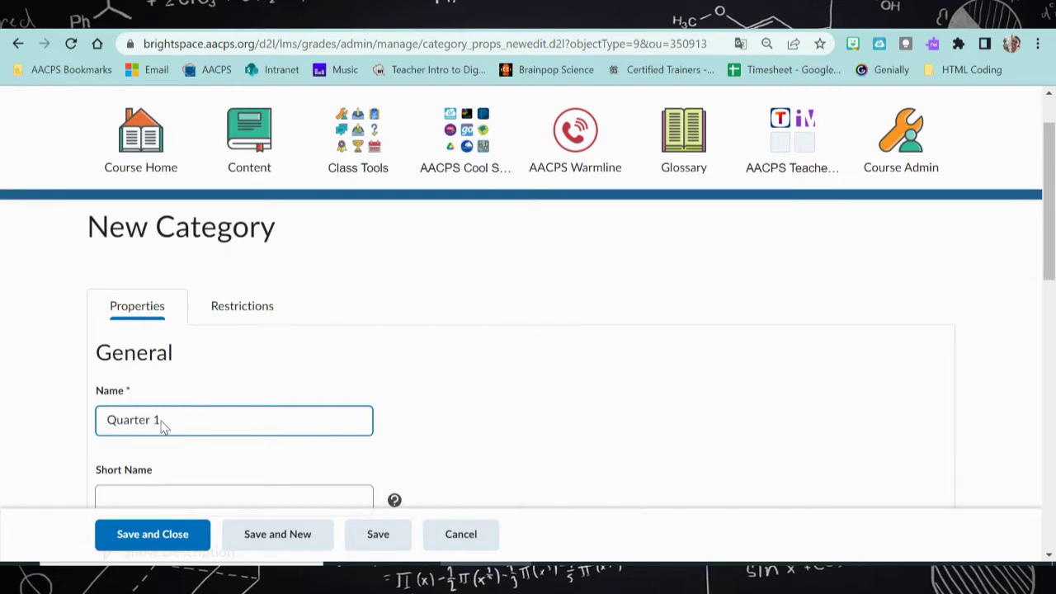
scroll(162, 425, down, 2)
click(156, 363)
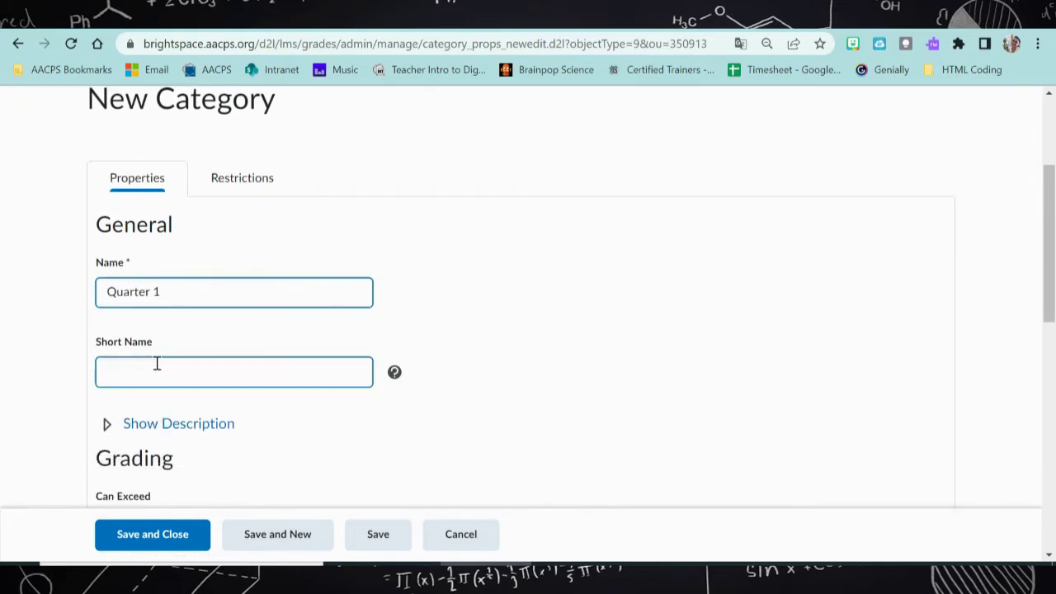
text(Q1)
scroll(293, 361, down, 2)
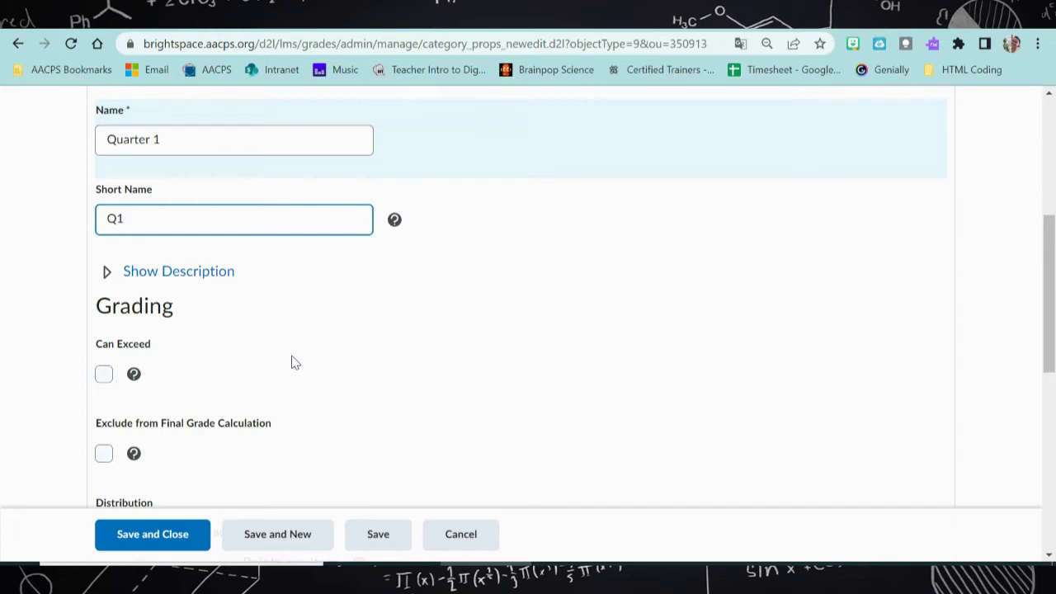
Override display options to hide the points grade and show scheme colour, then save
scroll(291, 363, down, 5)
scroll(293, 358, down, 3)
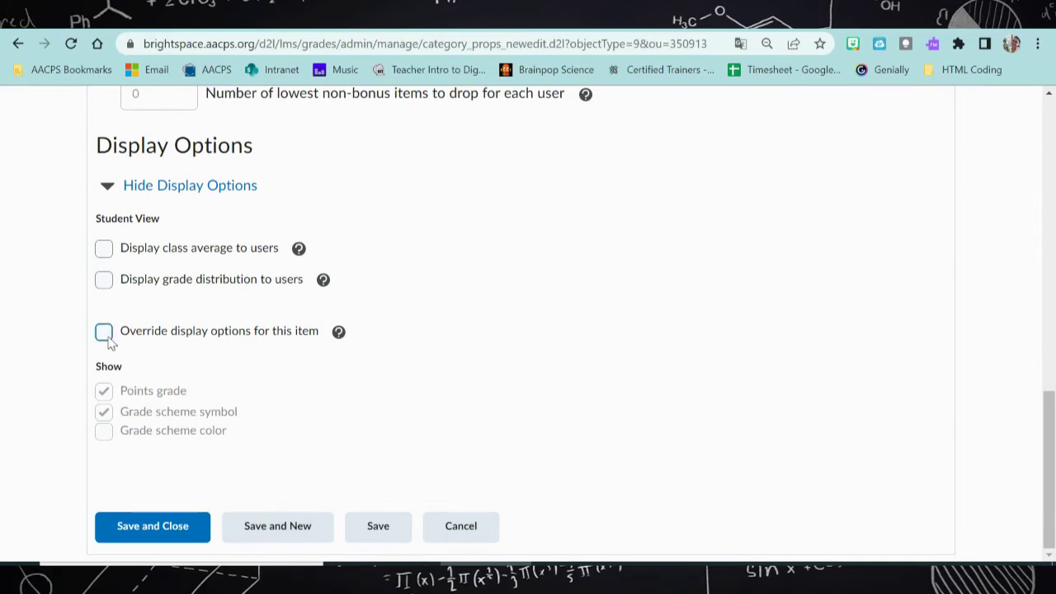
click(107, 338)
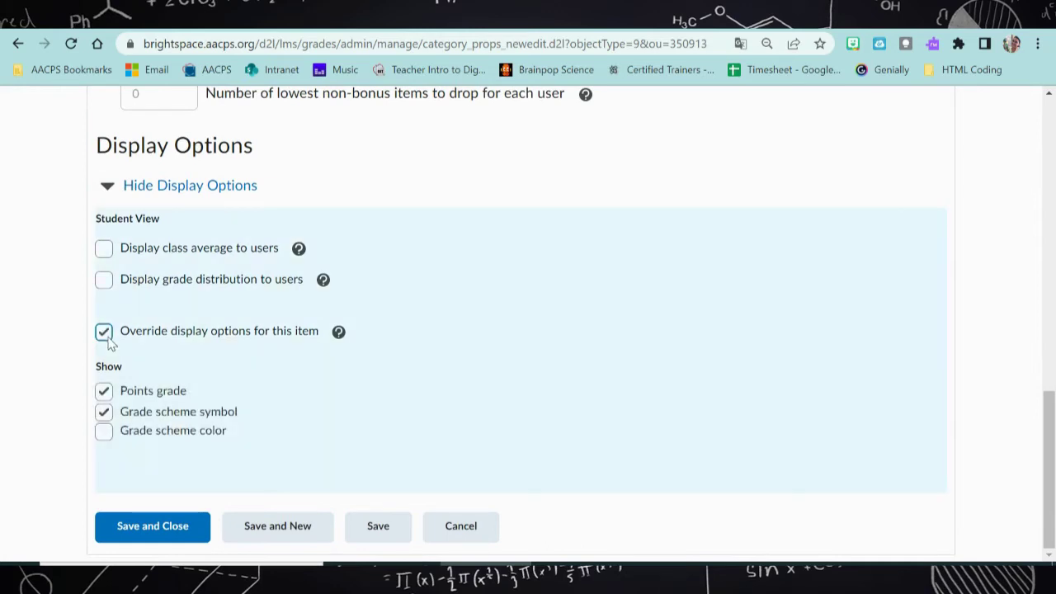
click(104, 393)
click(105, 433)
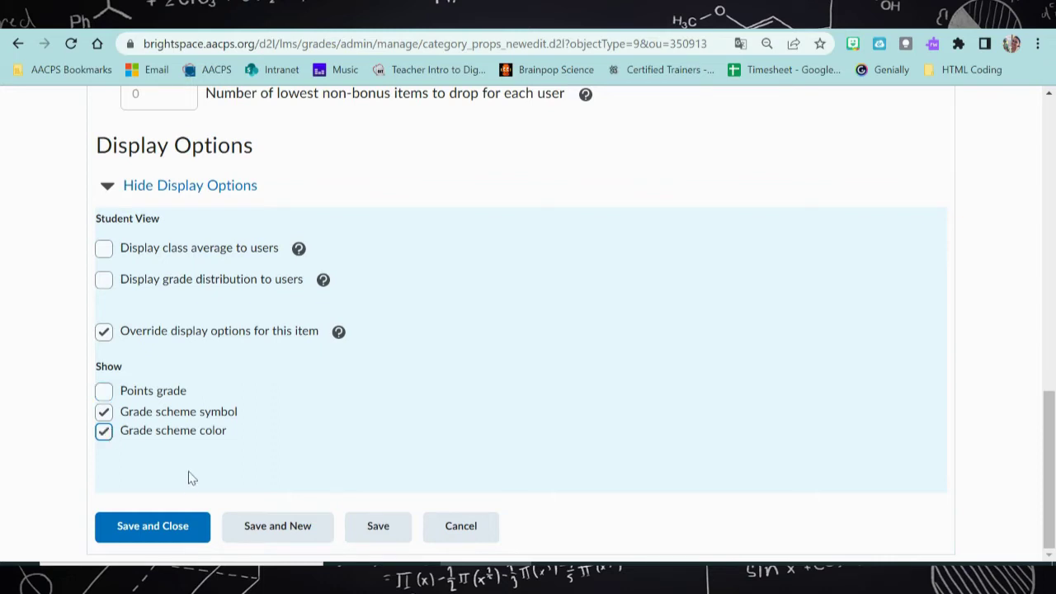
click(157, 536)
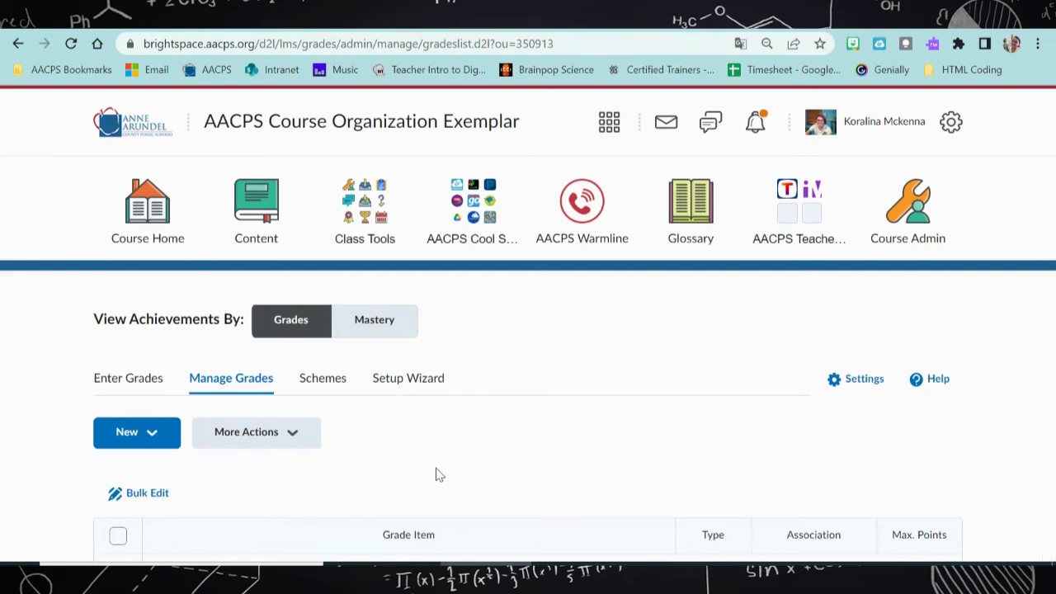
Show the grade Schemes list with the Classwork and Homework course schemes
click(330, 387)
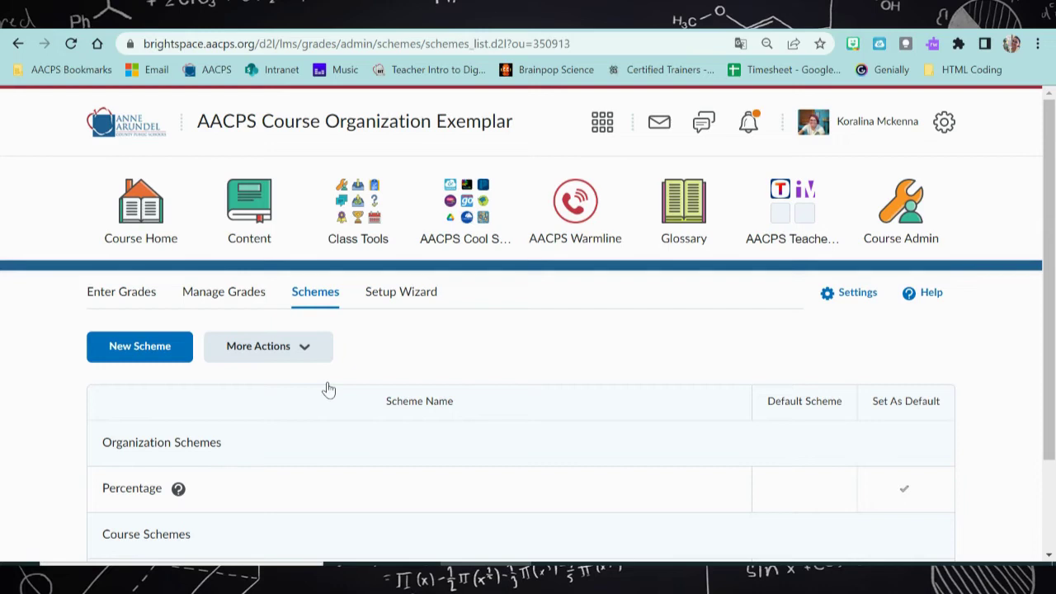
scroll(328, 389, down, 2)
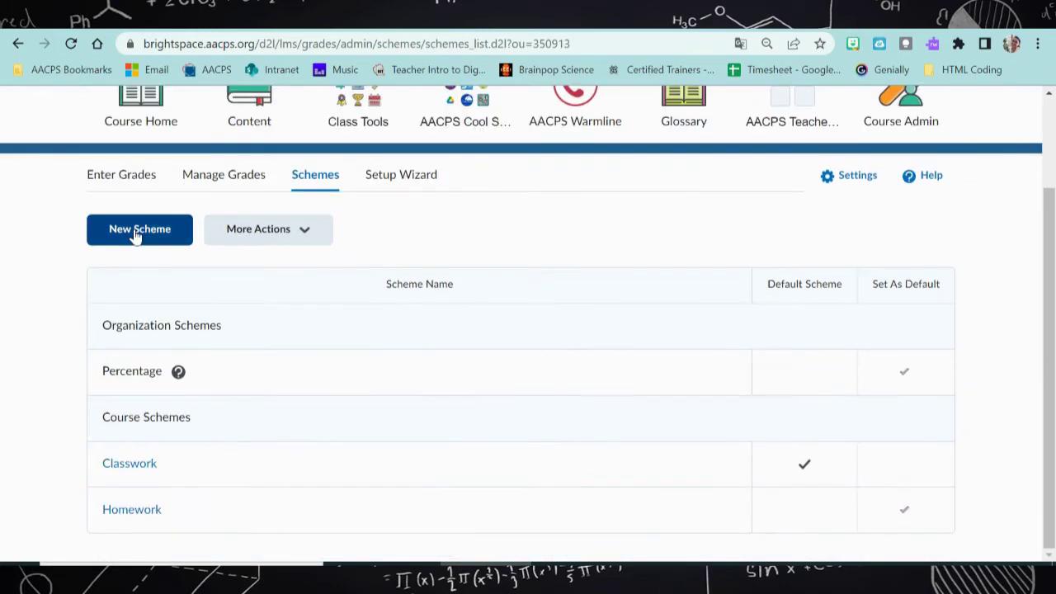
click(130, 464)
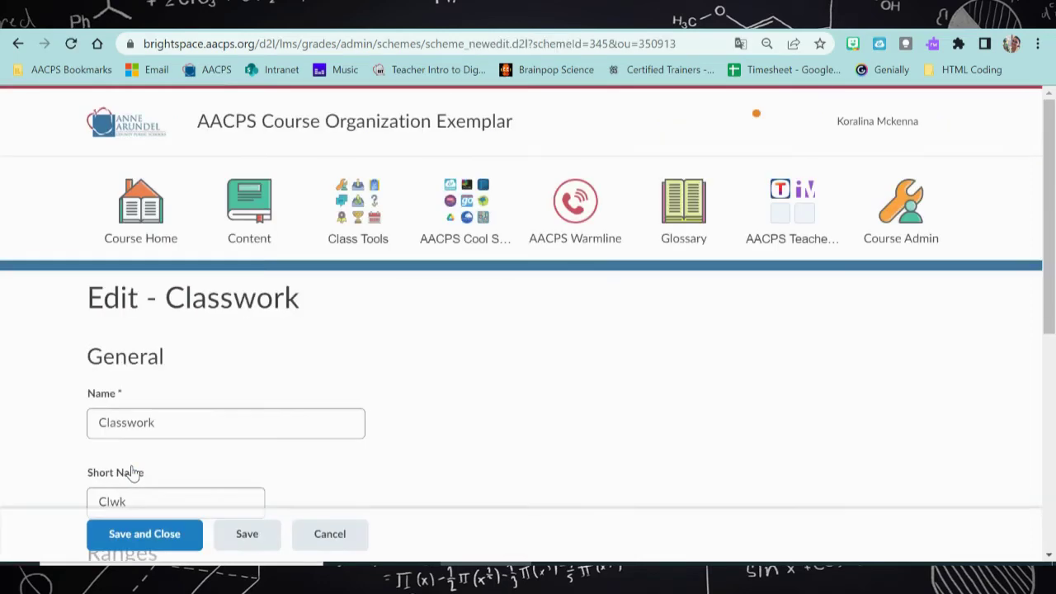
scroll(132, 472, down, 5)
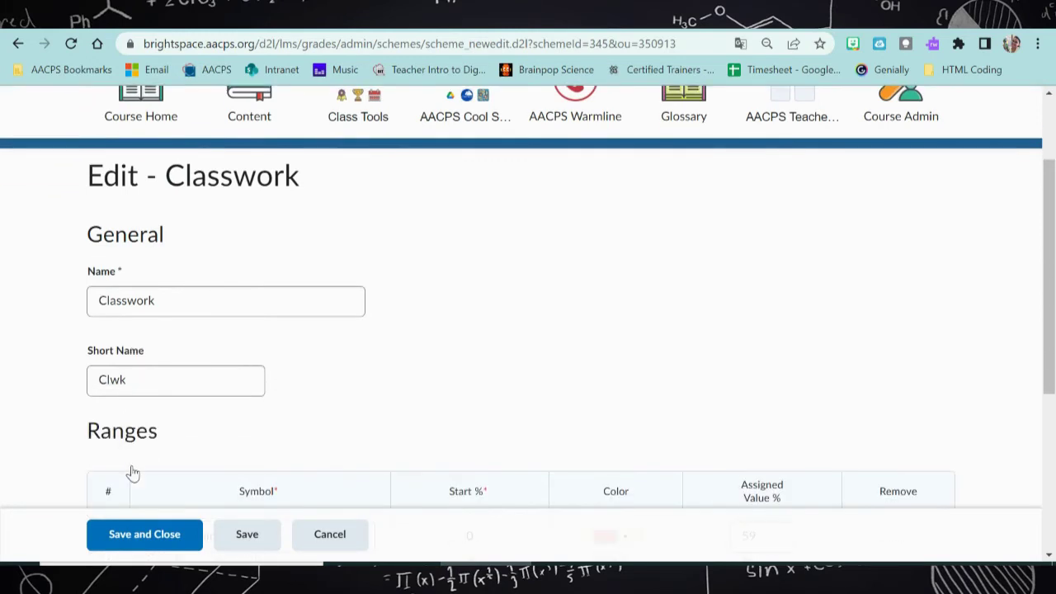
click(280, 301)
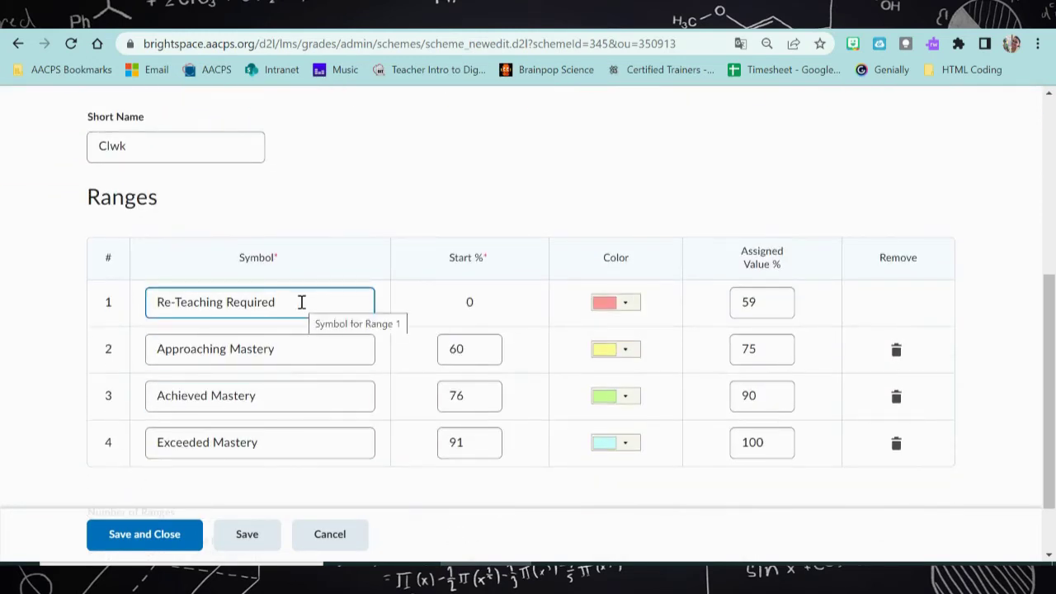
click(303, 340)
click(289, 399)
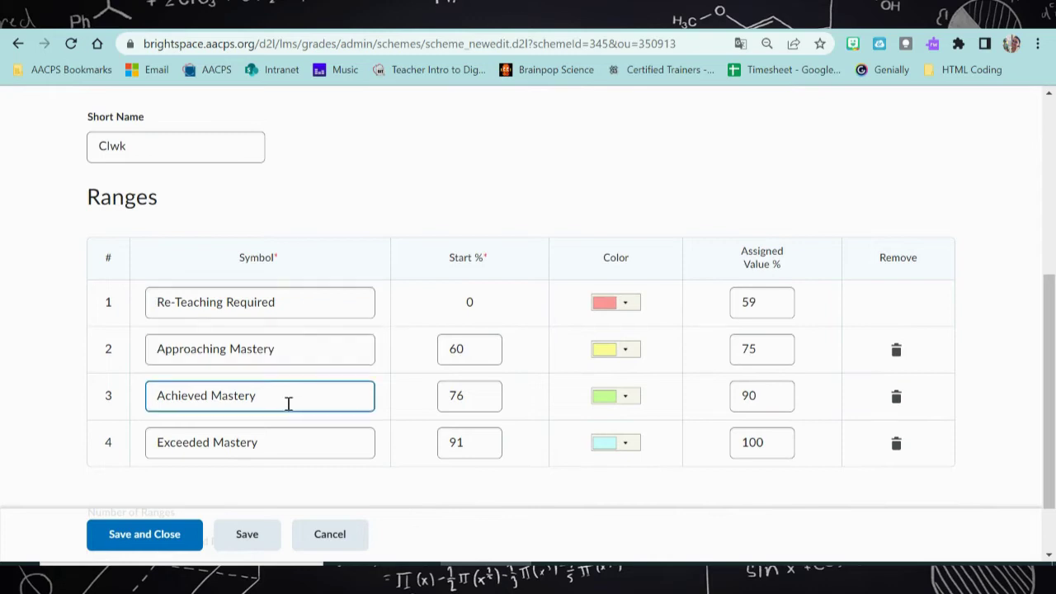
click(277, 449)
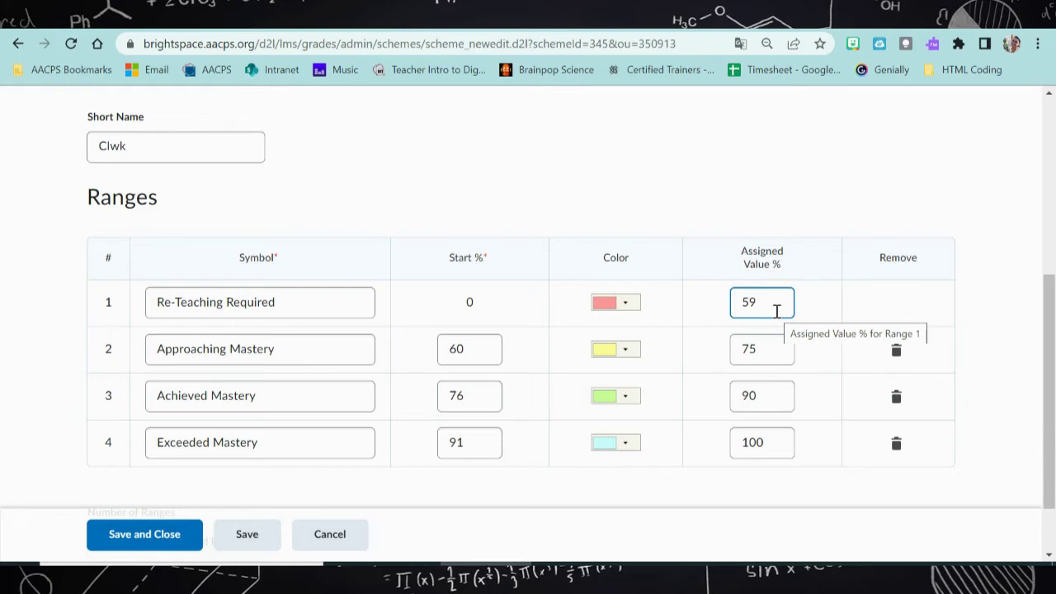
click(737, 323)
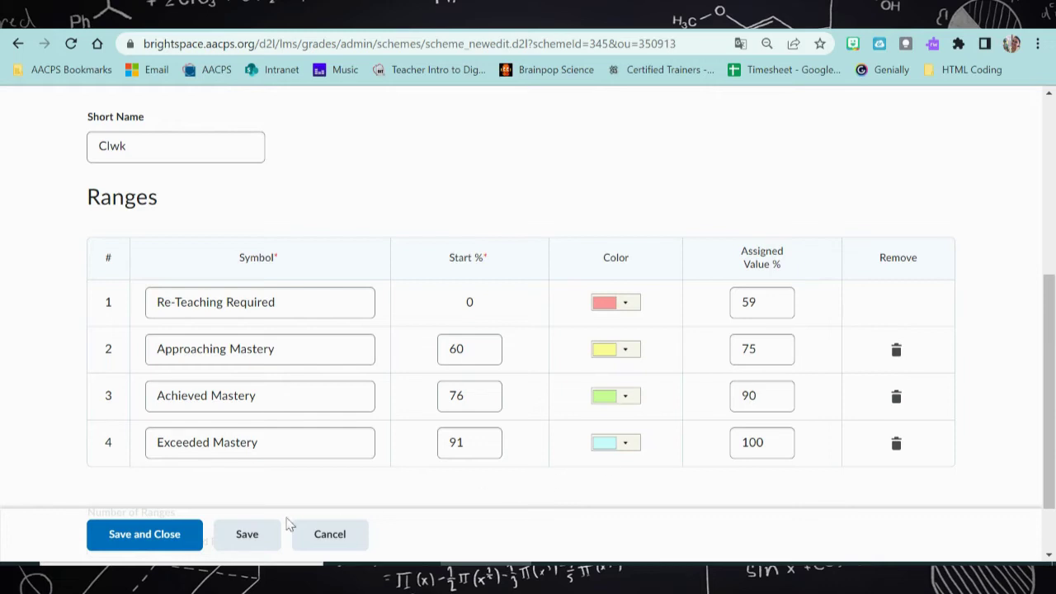
click(311, 535)
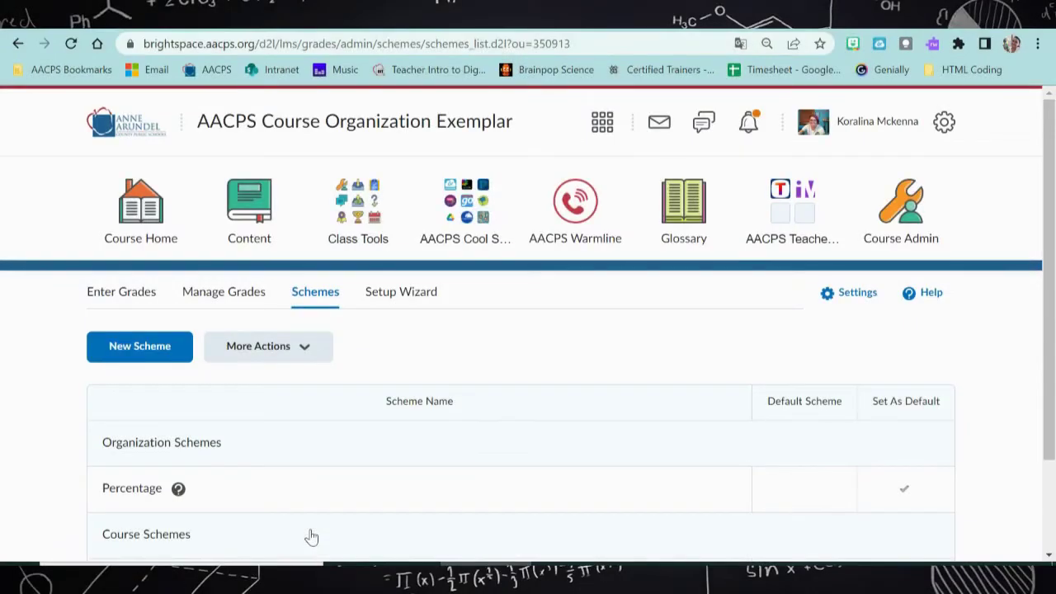
Start a new grade scheme and paste 'Complete/NHI/INC' as its name
click(150, 349)
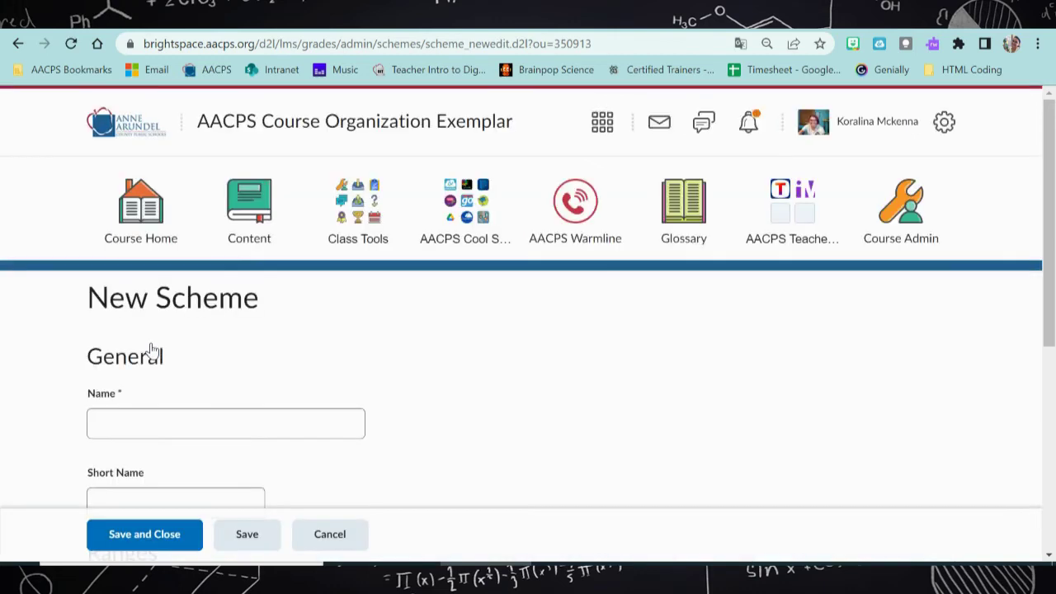
scroll(150, 349, down, 2)
click(146, 320)
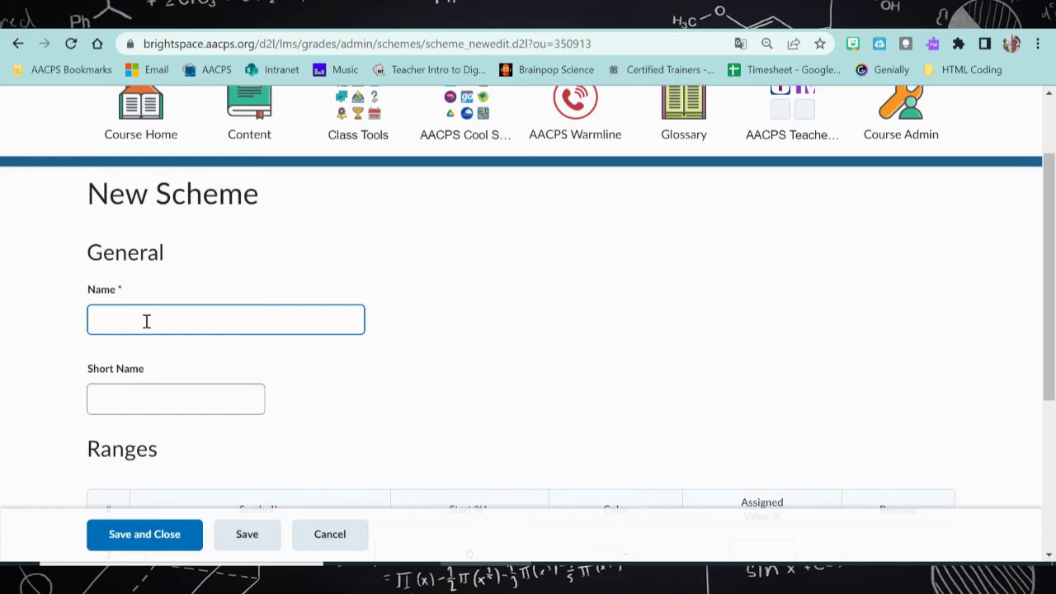
scroll(146, 321, down, 1)
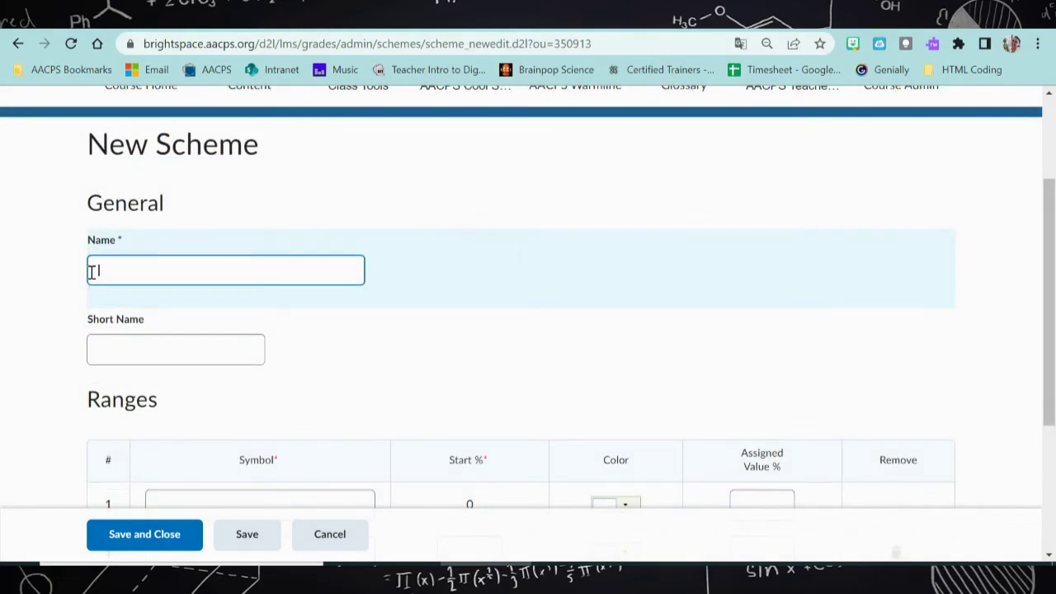
text(Complete/NHI/INC)
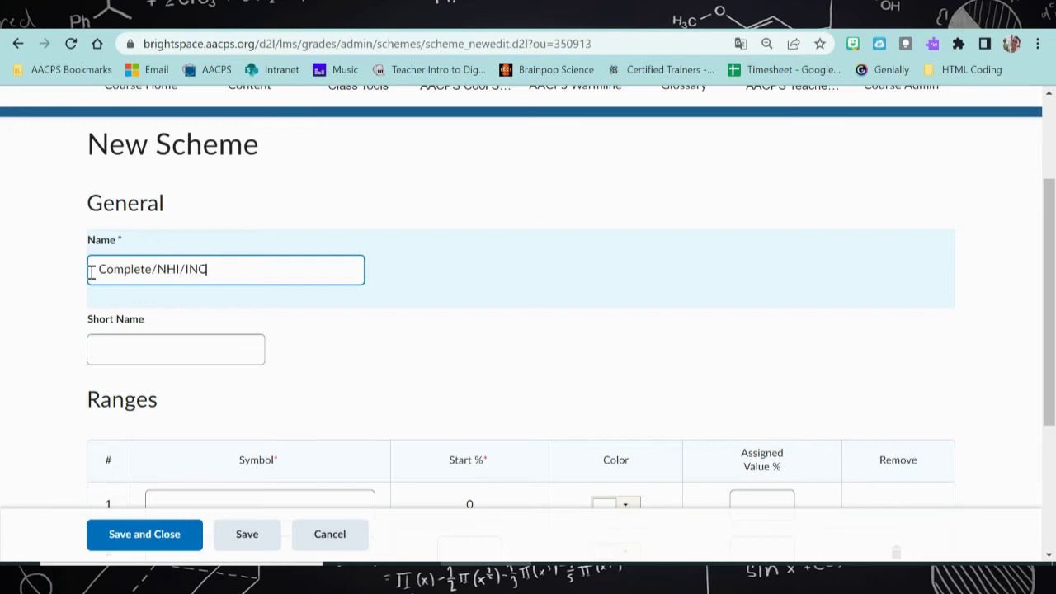
scroll(93, 272, down, 2)
scroll(170, 338, down, 2)
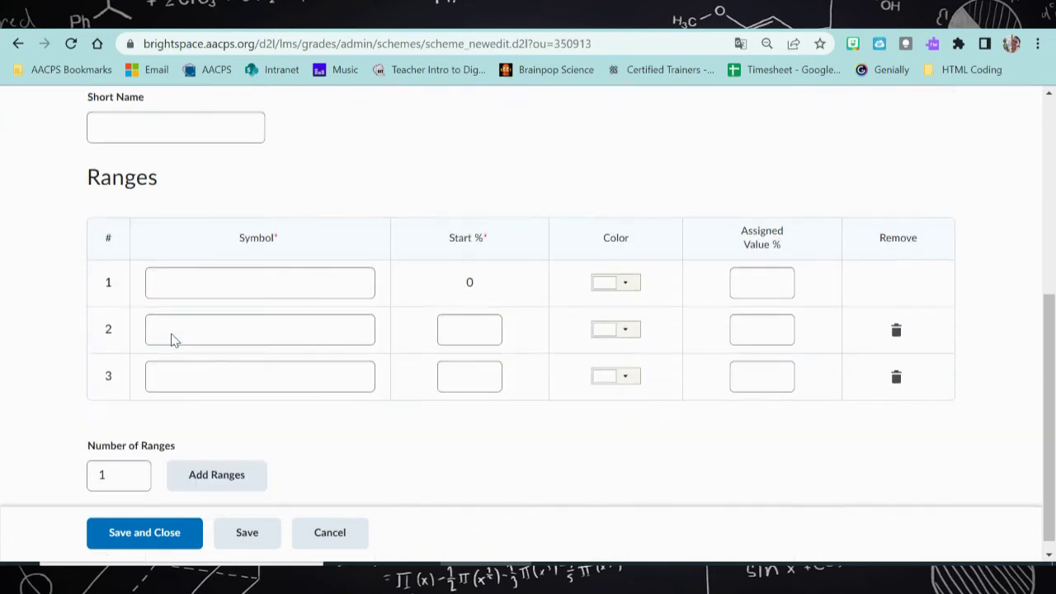
click(131, 120)
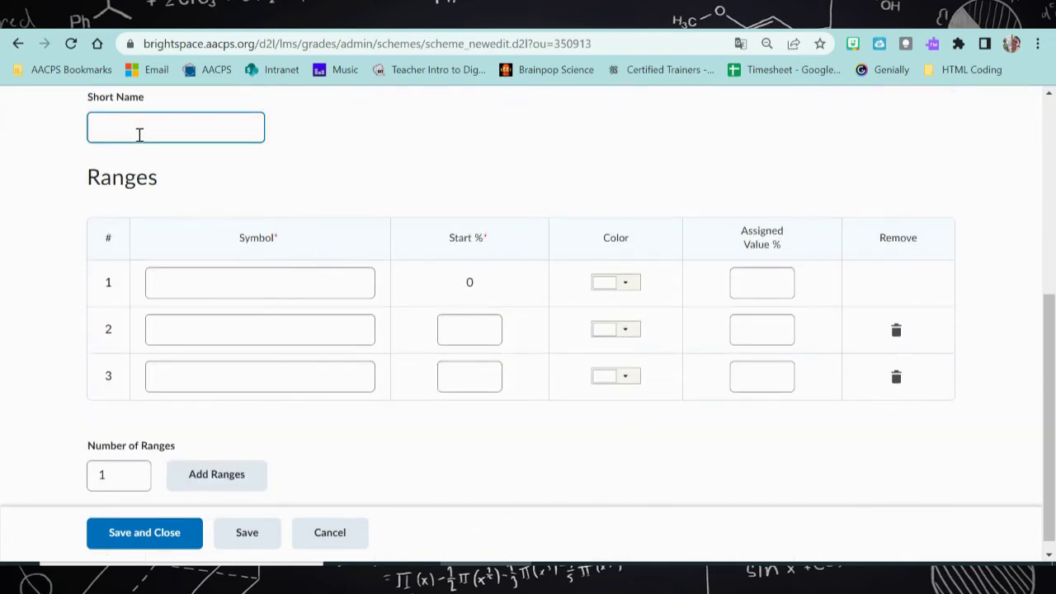
scroll(165, 206, down, 1)
click(206, 273)
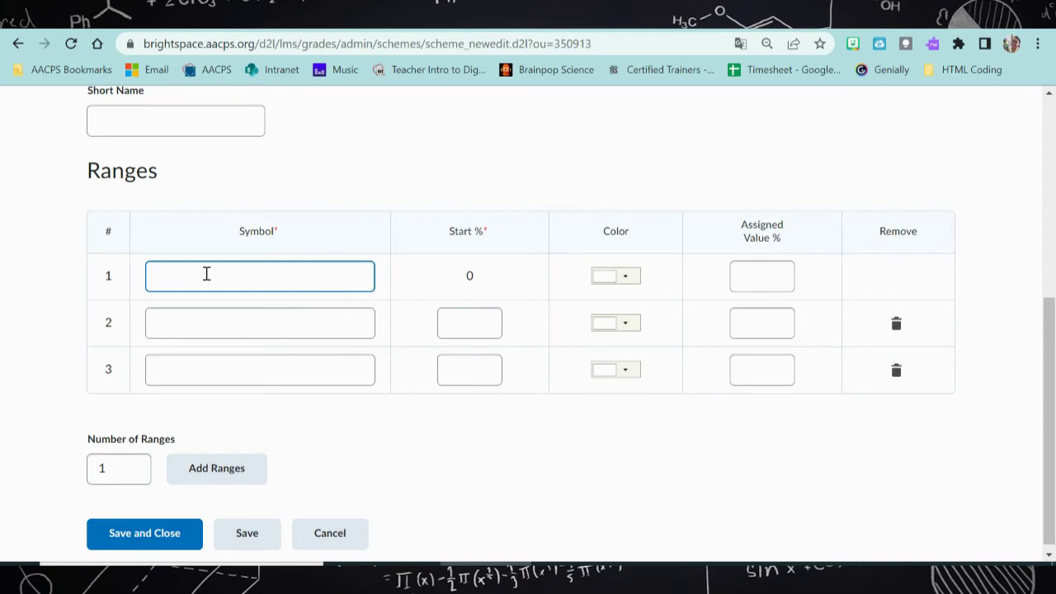
Enter range symbols 'Not Handed In', 'Incomplete' and 'Completed', fixing the capitalisation
text(Not Handed IN)
click(193, 323)
text(Incomplete)
click(184, 373)
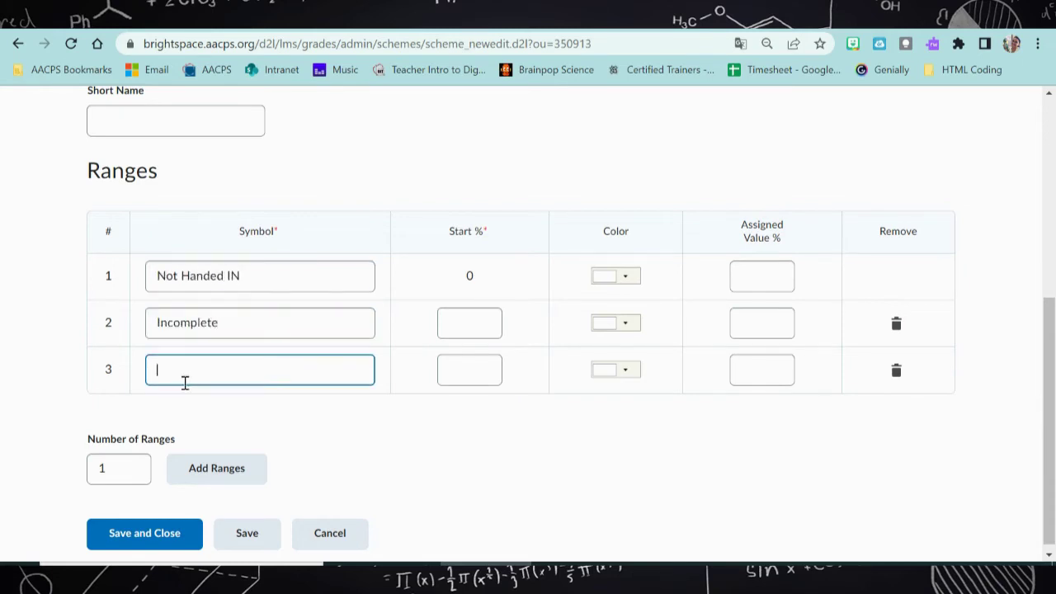
text(Completed)
click(251, 276)
key(BackSpace)
text(n)
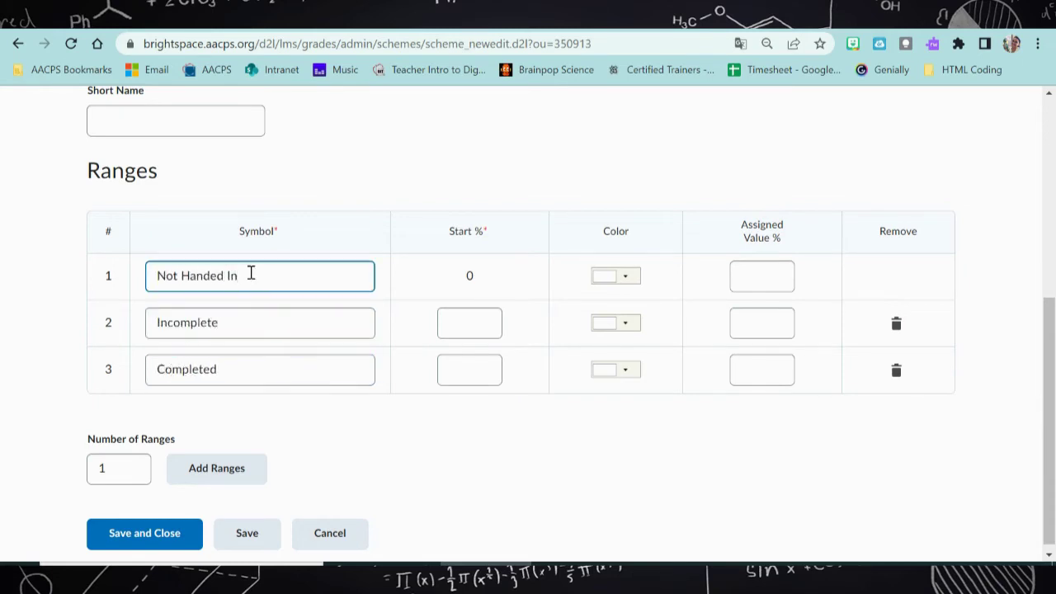
Set assigned values 50, 59 and 100, with Completed starting at 60%
click(774, 282)
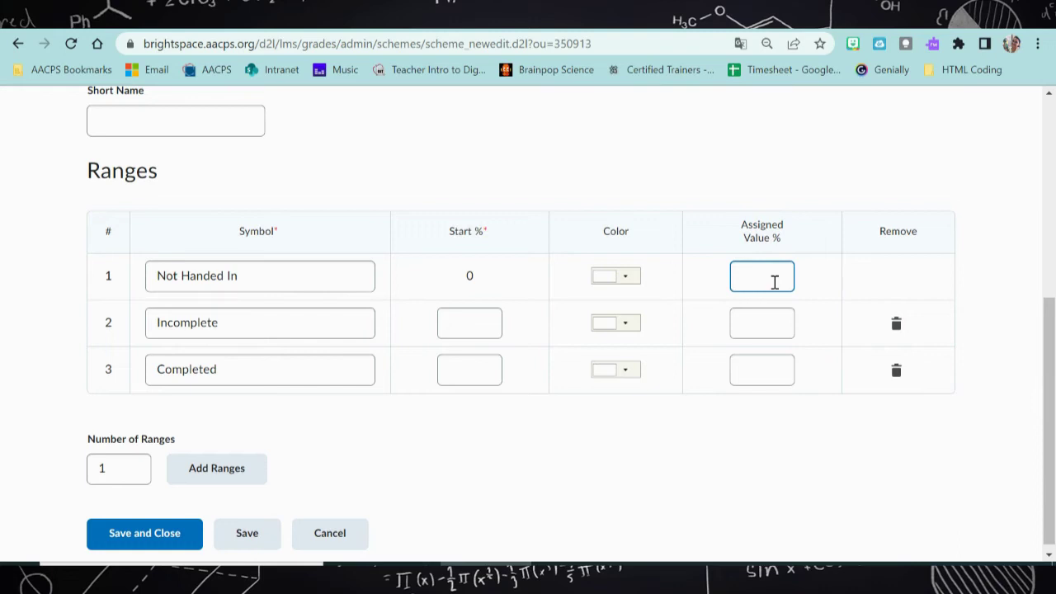
text(50)
click(471, 329)
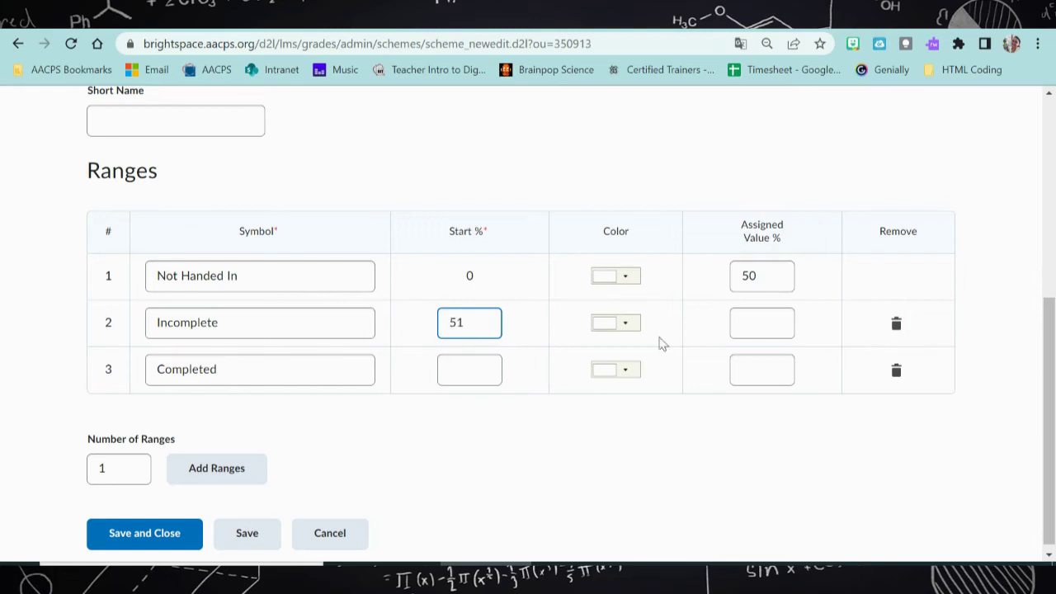
click(780, 323)
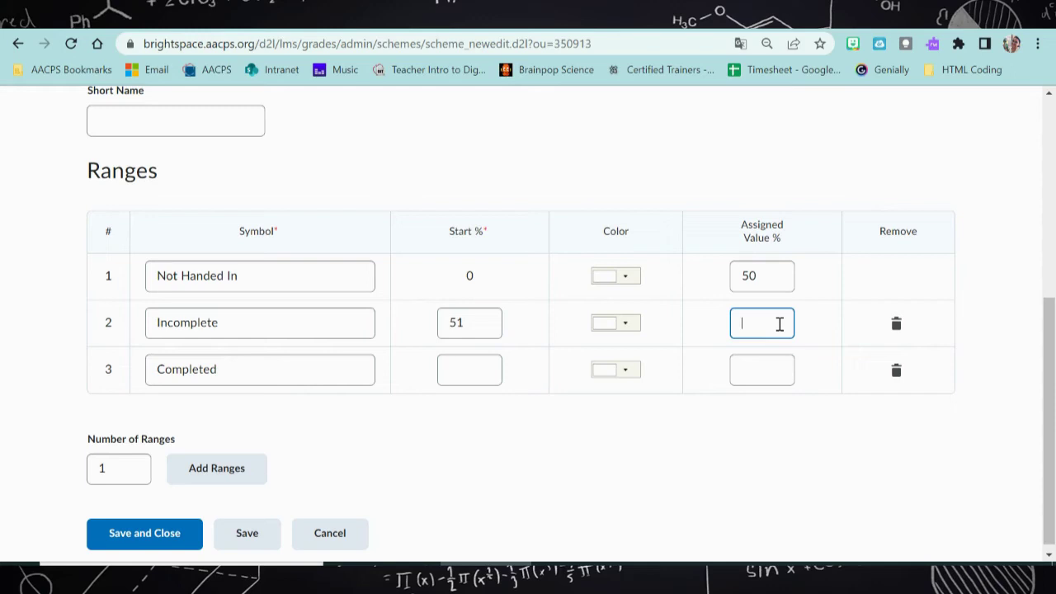
text(59)
click(472, 371)
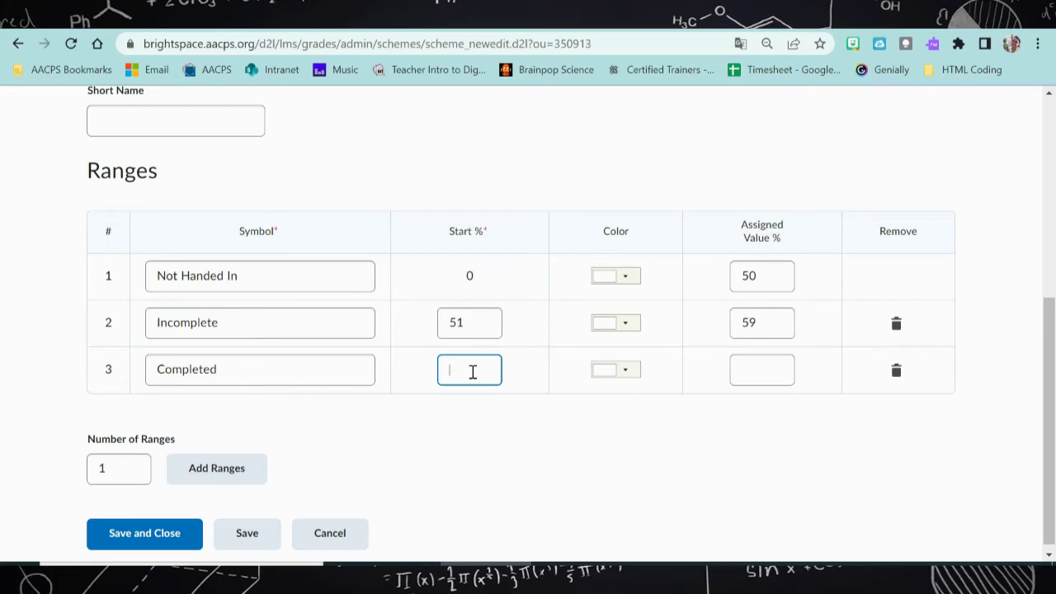
text(60)
click(769, 371)
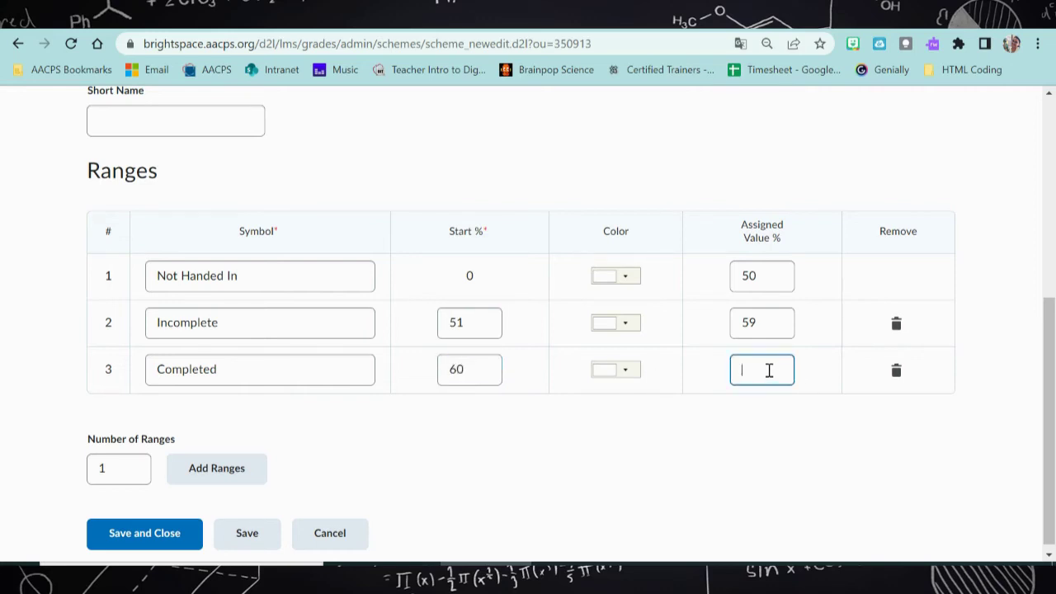
text(100)
click(117, 467)
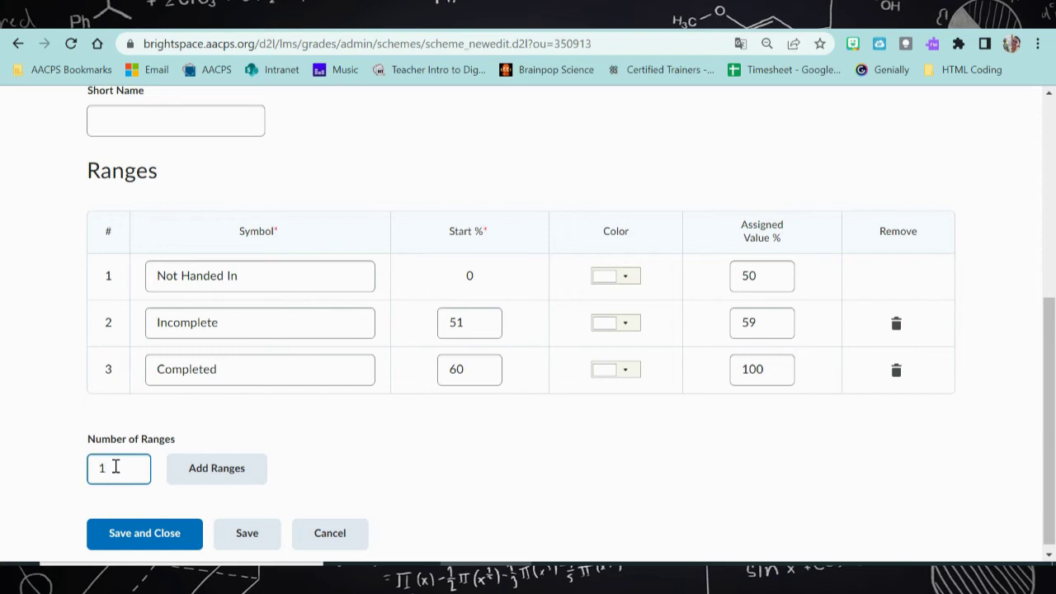
Make Not Handed In red, Incomplete yellow and Completed green, then save the scheme
click(626, 276)
click(602, 356)
click(627, 323)
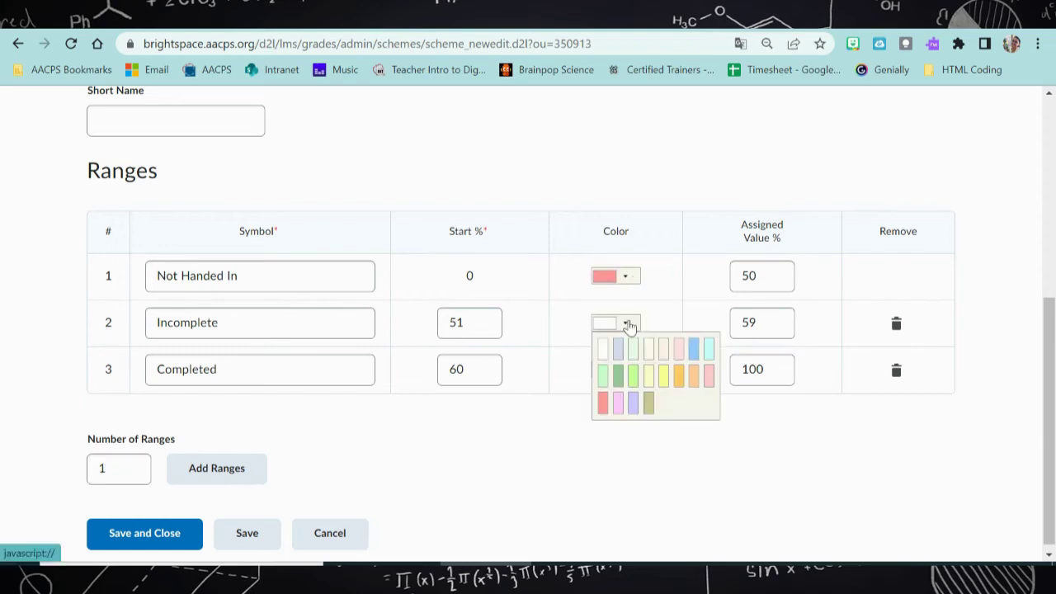
click(664, 376)
click(627, 370)
click(618, 423)
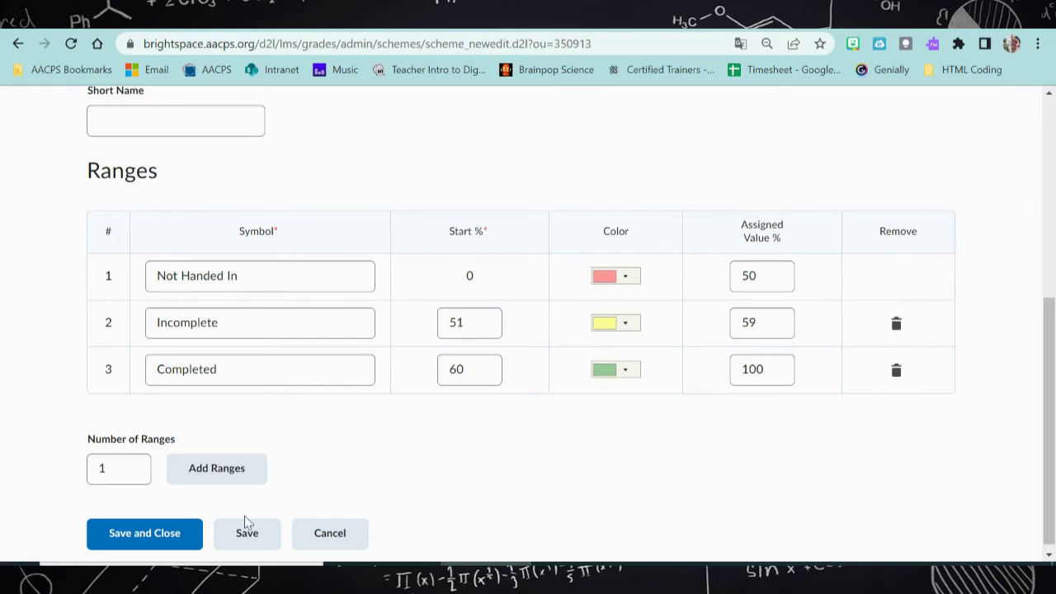
click(177, 536)
click(177, 534)
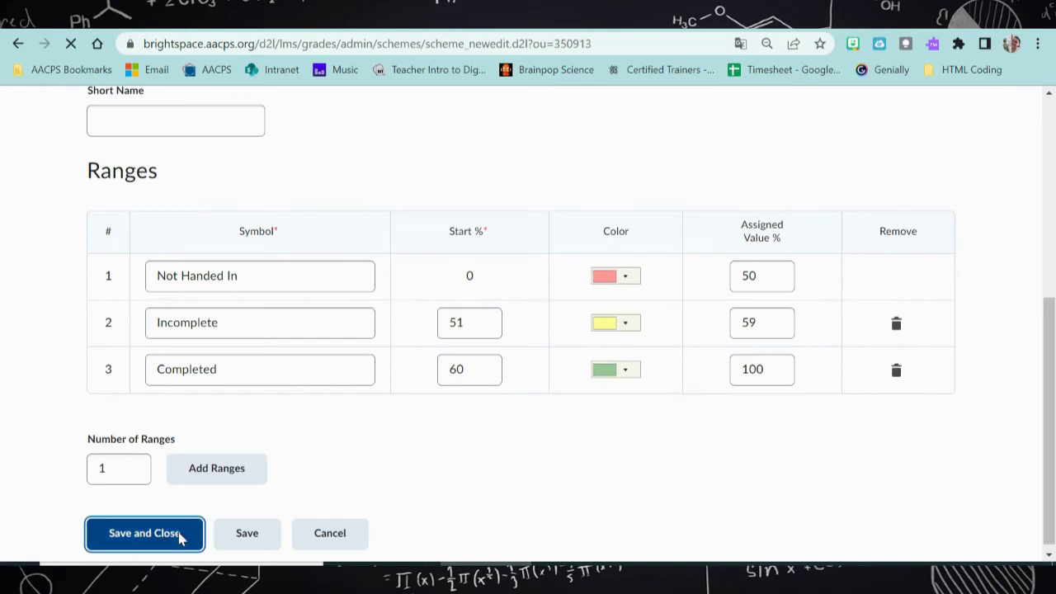
Dismiss the 'Created successfully' message
scroll(179, 540, down, 2)
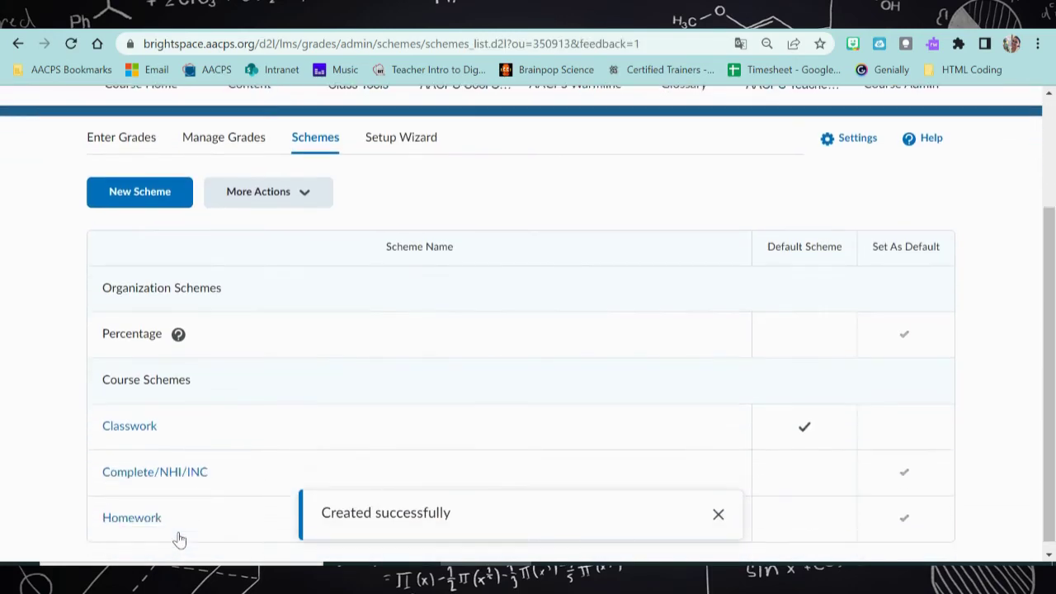
click(722, 512)
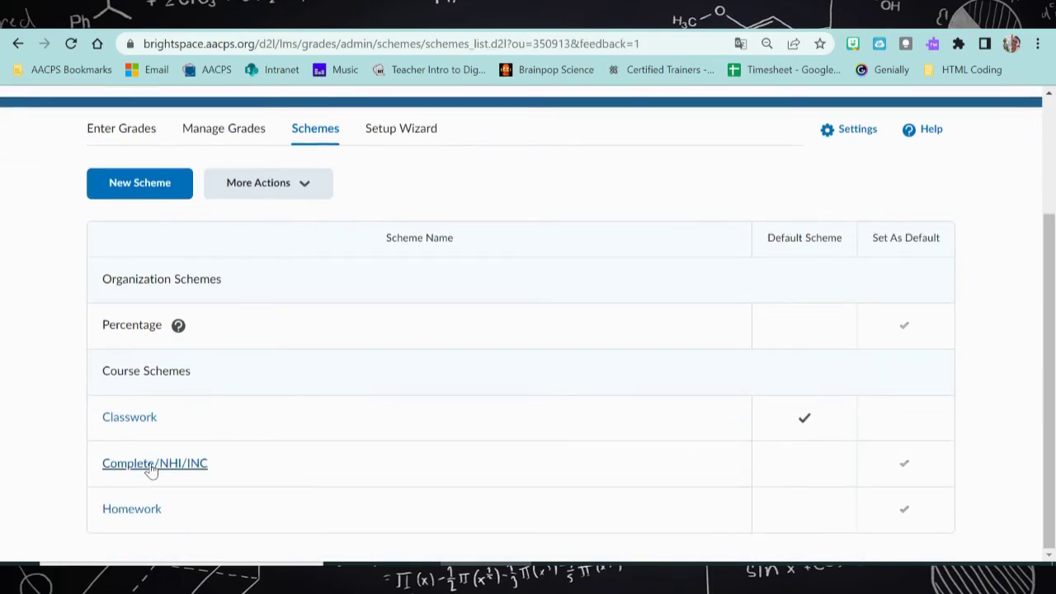
scroll(518, 398, up, 2)
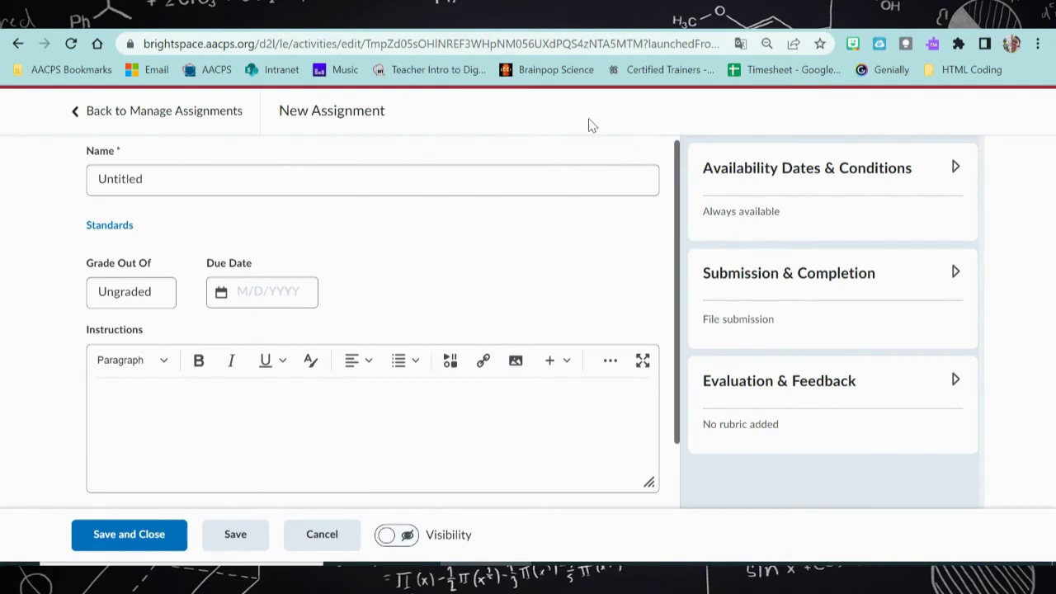
Grade the assignment out of 10 points and bring up Edit or Link to Existing
click(162, 300)
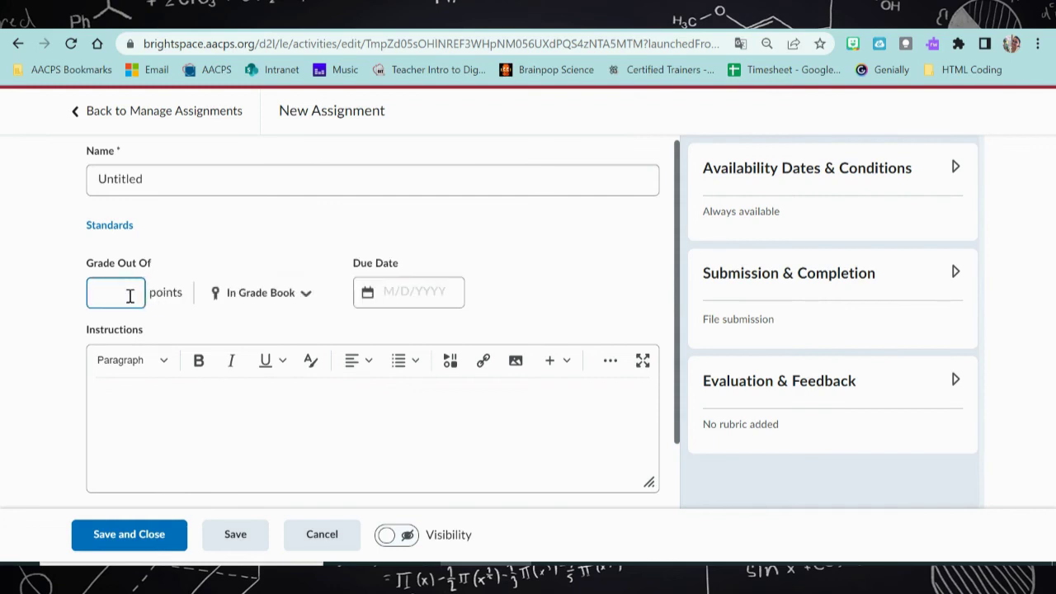
text(10)
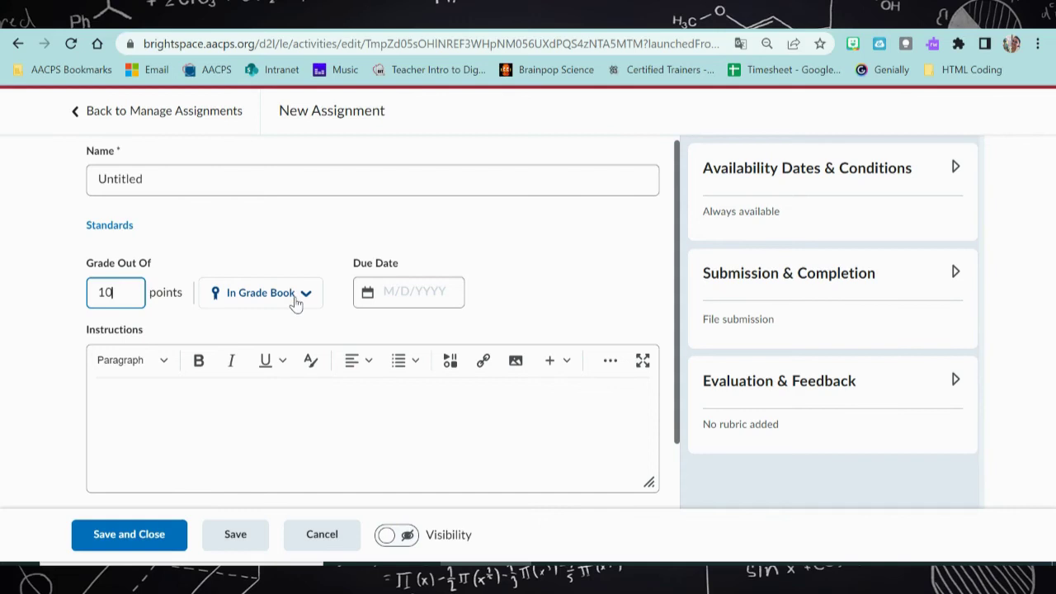
click(295, 303)
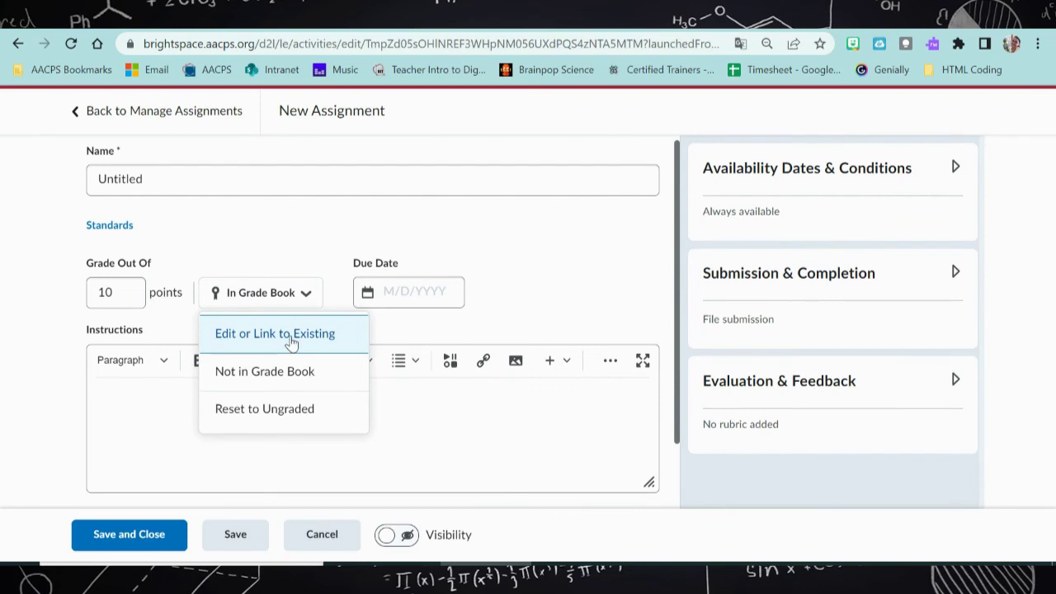
click(293, 341)
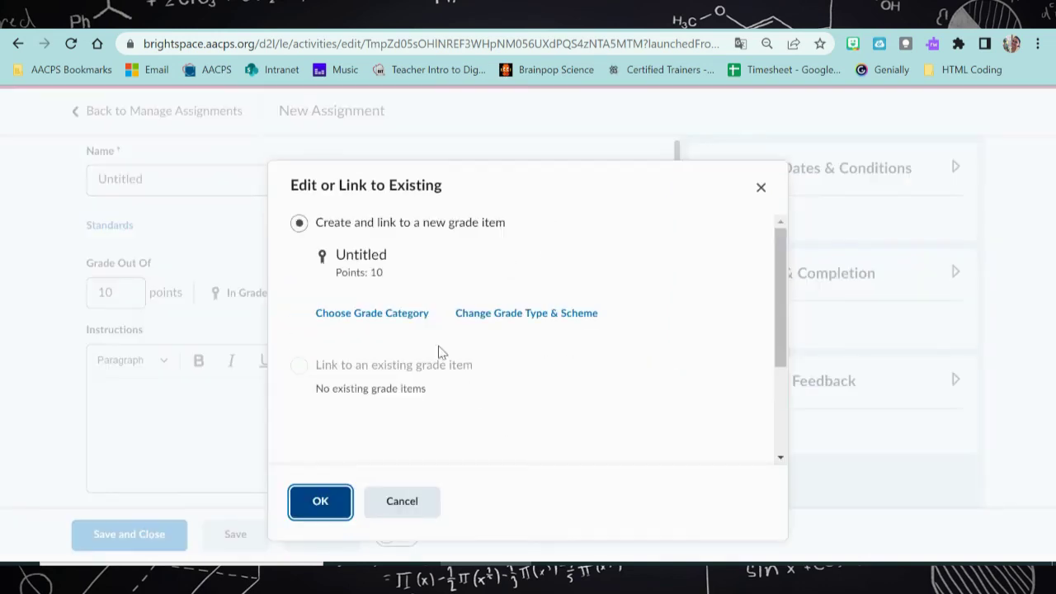
Put the assignment's grade item in the Quarter 1 category
click(406, 322)
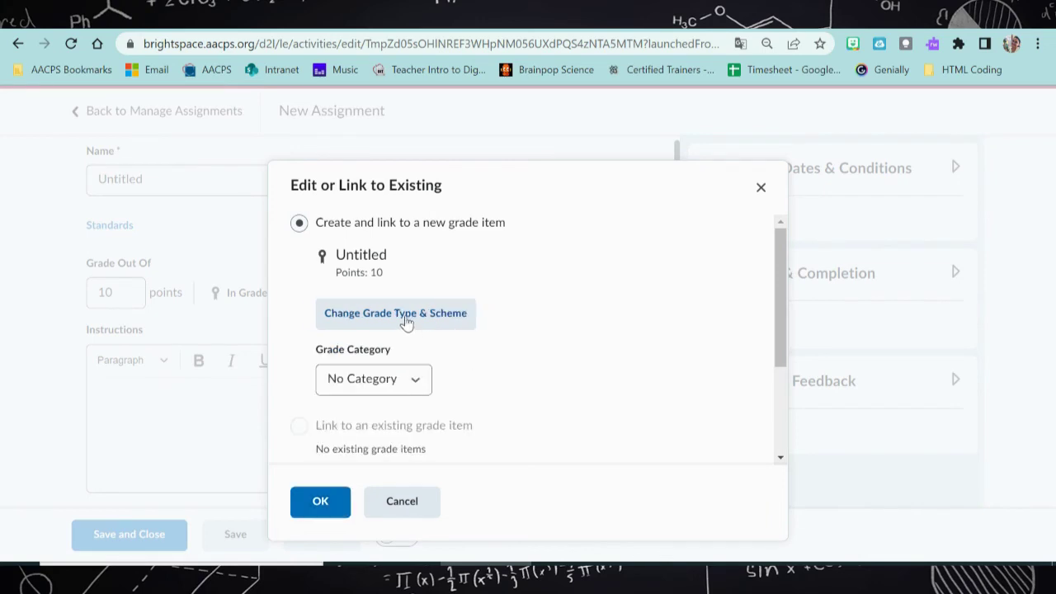
click(396, 378)
click(384, 422)
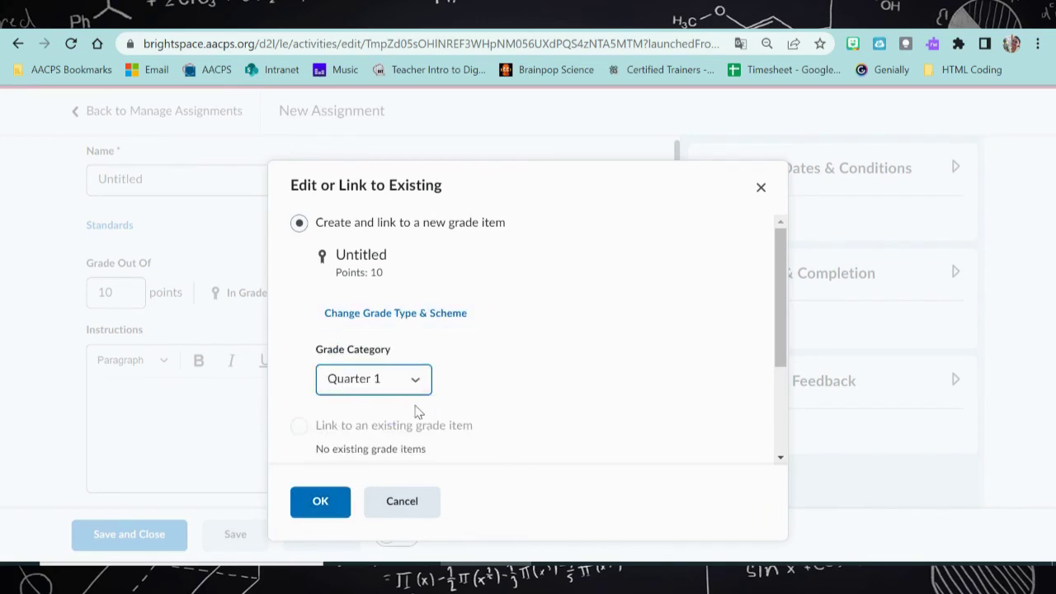
scroll(415, 411, down, 1)
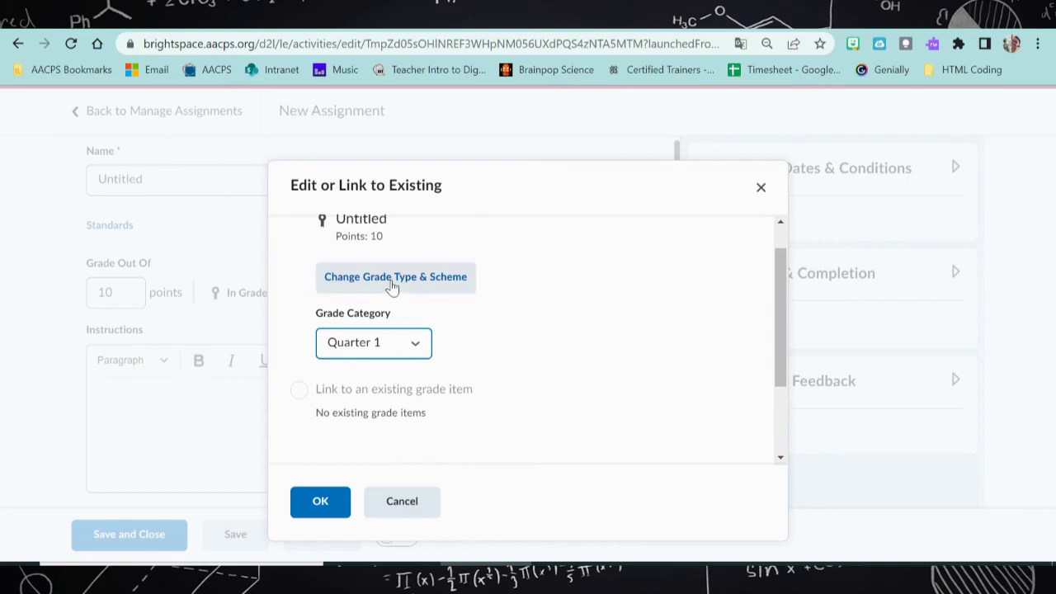
Set the grade item's scheme to Complete/NHI/INC and confirm
click(392, 281)
scroll(414, 356, down, 2)
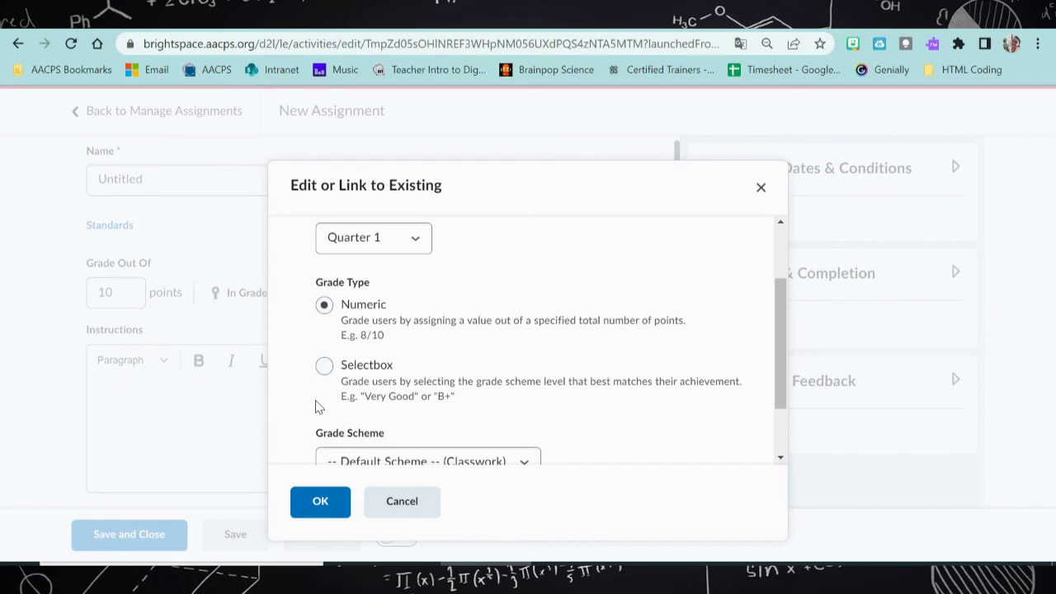
scroll(316, 403, down, 1)
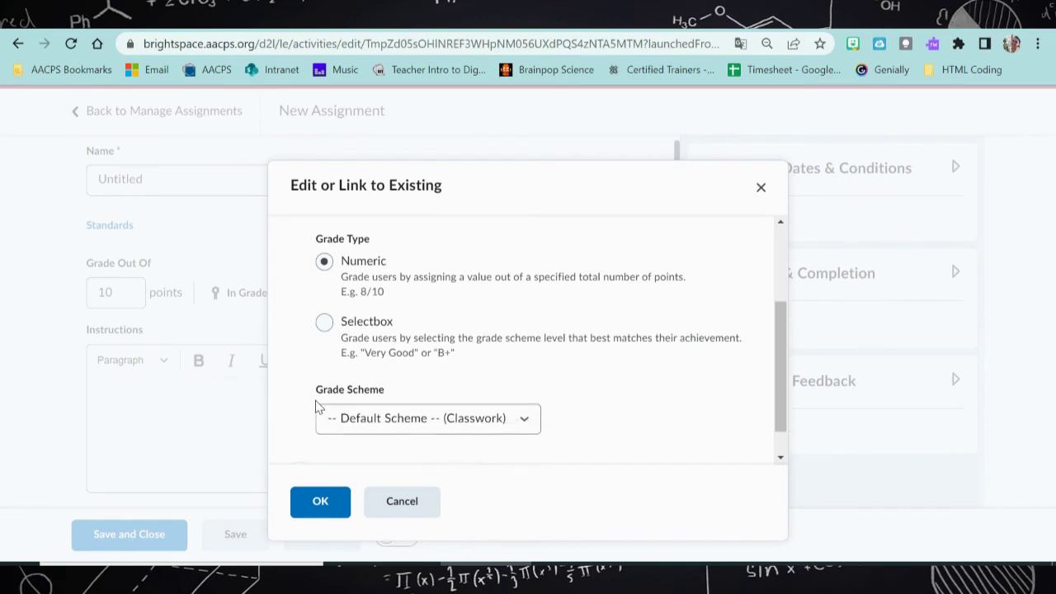
click(376, 420)
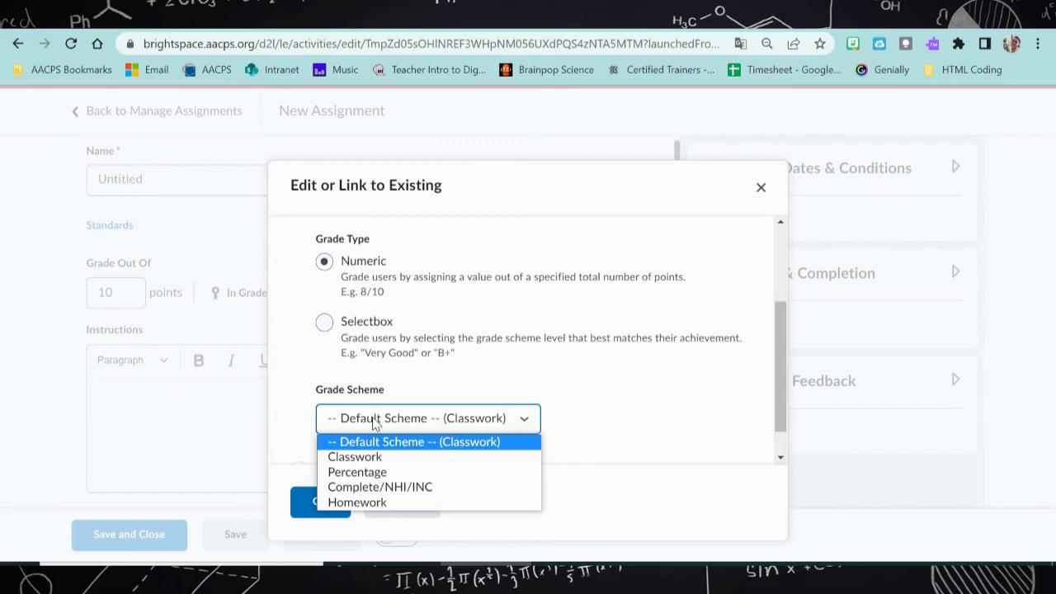
click(428, 488)
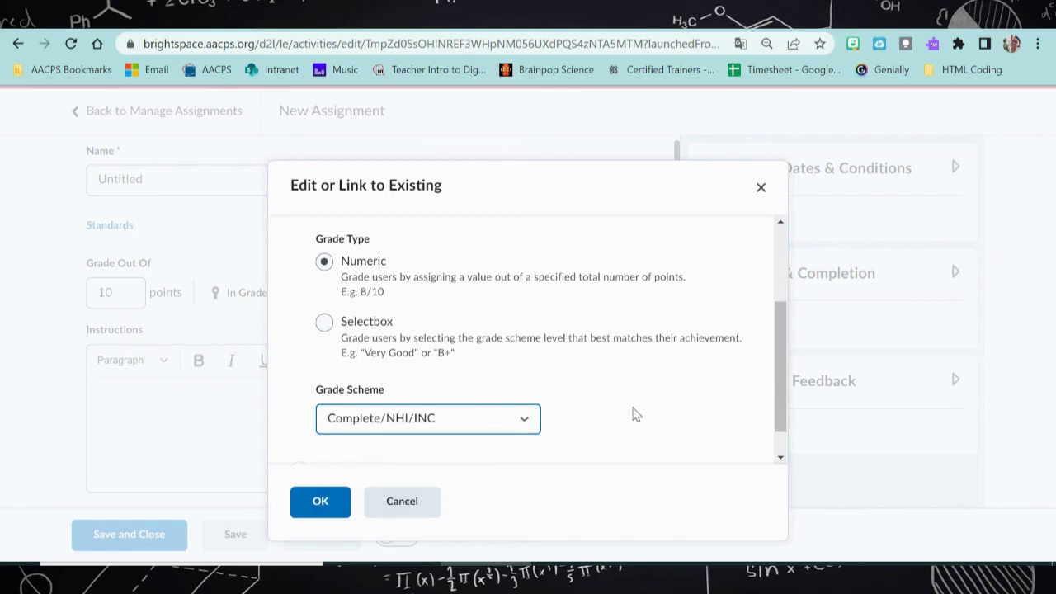
click(326, 508)
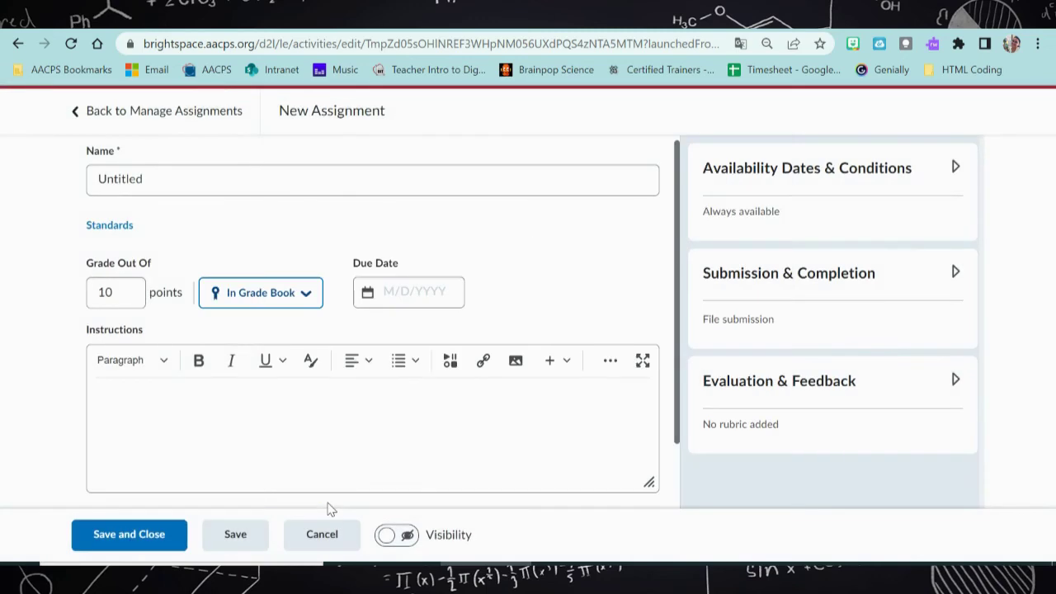
Save the assignment, then select Tuesday: DE Board in Manage Grades for bulk editing
click(140, 546)
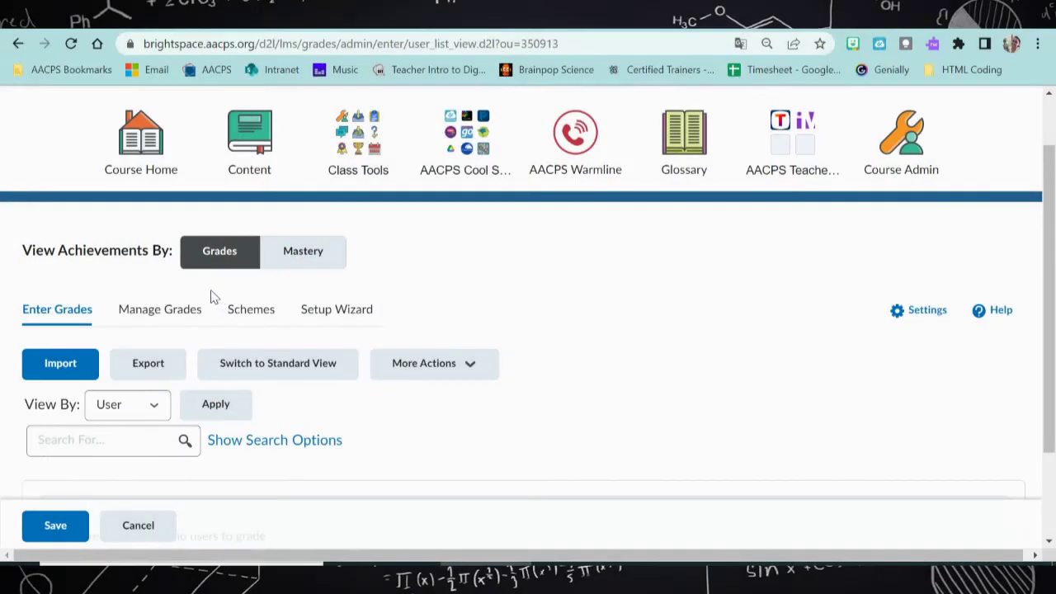
click(183, 318)
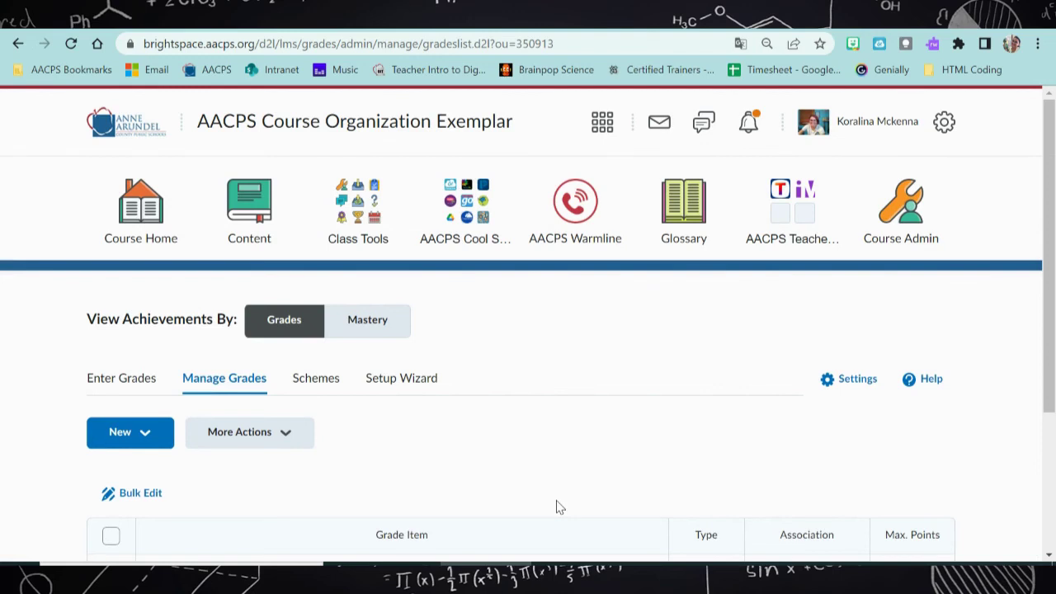
scroll(558, 506, down, 1)
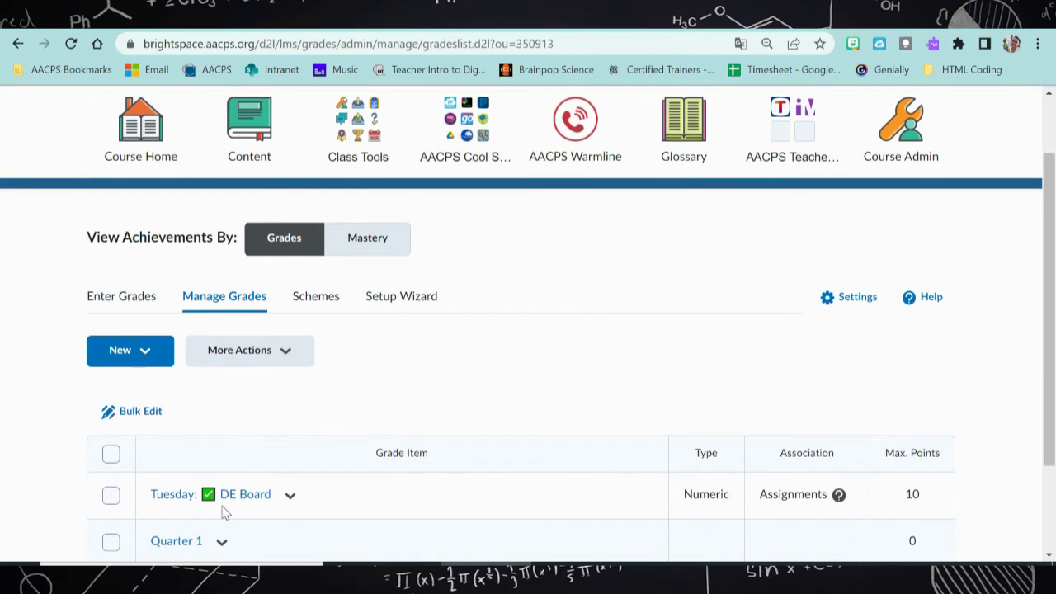
click(112, 497)
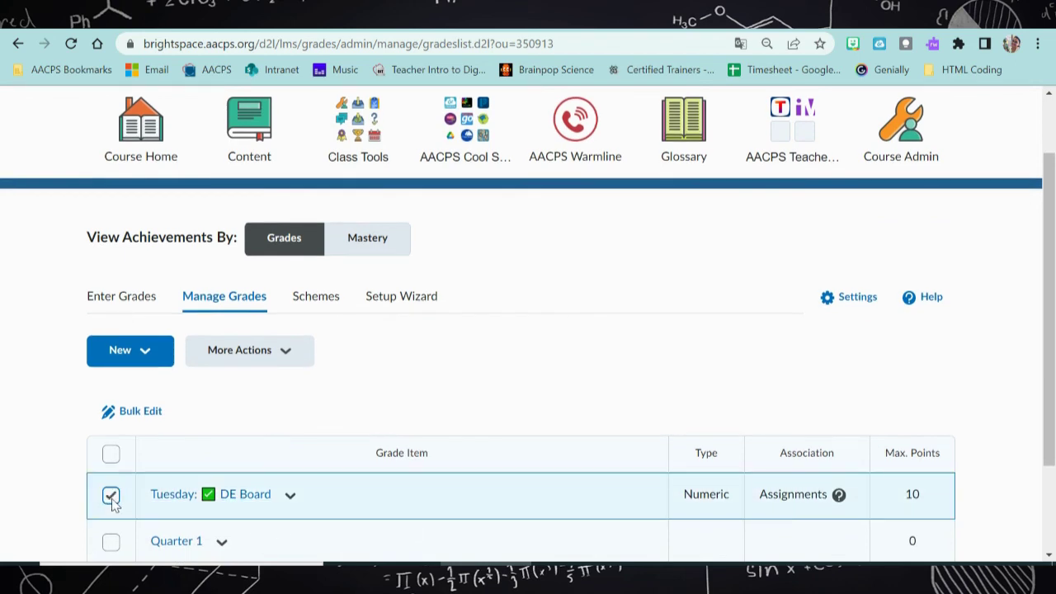
click(148, 413)
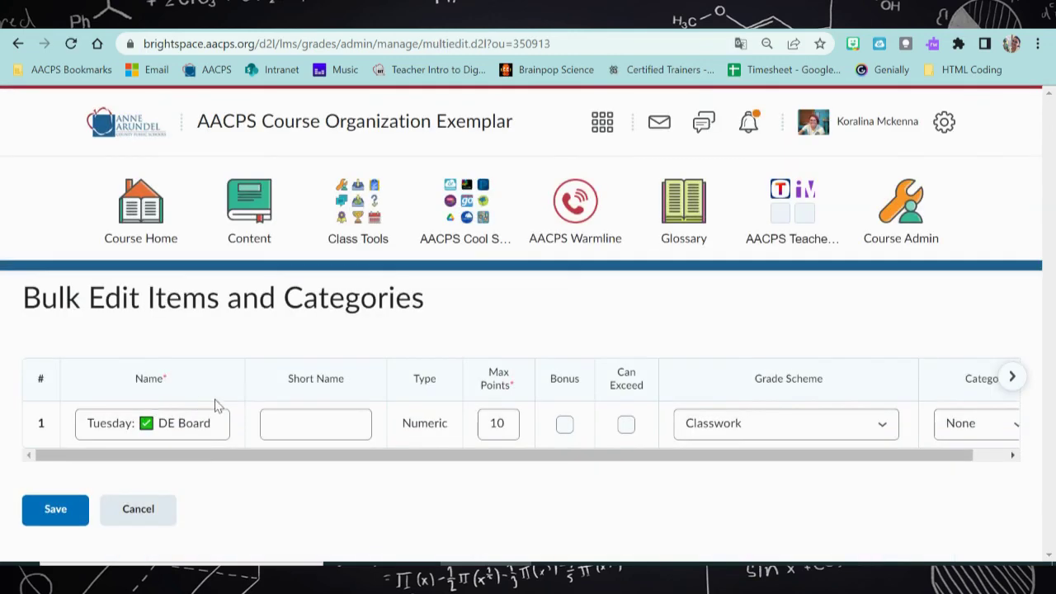
Change the 'Tuesday: DE Board' item's category to Quarter 1, keeping the Classwork scheme, and save
drag(561, 454, 672, 469)
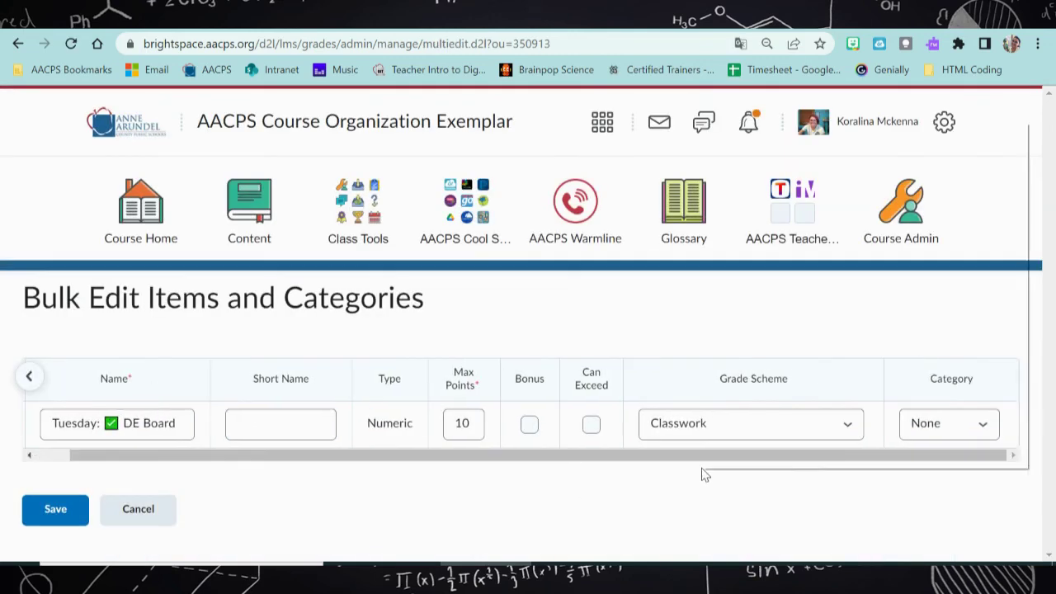
right_click(700, 472)
click(676, 423)
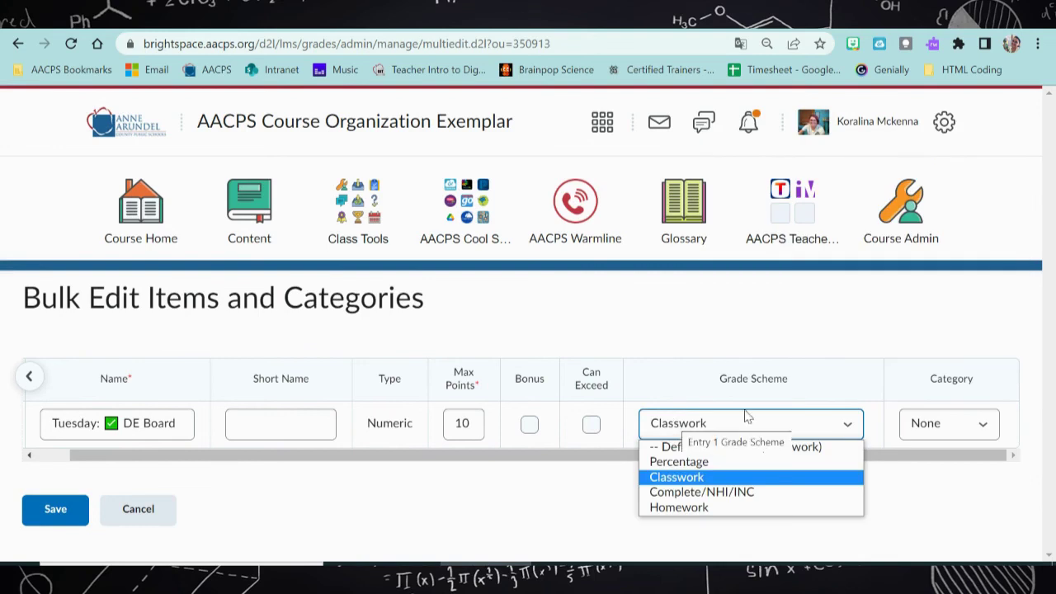
click(922, 425)
click(939, 465)
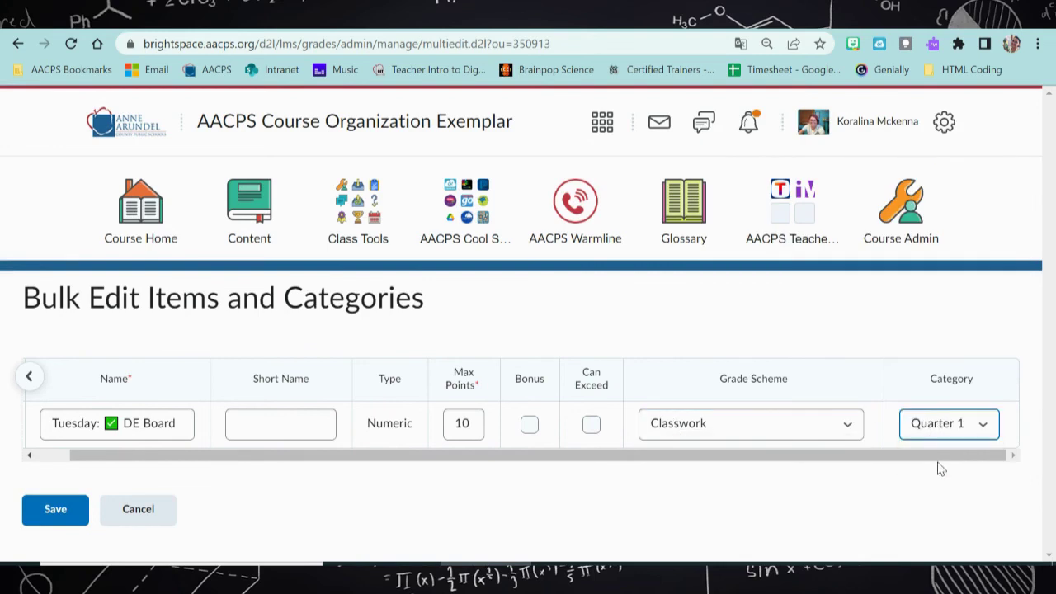
click(52, 517)
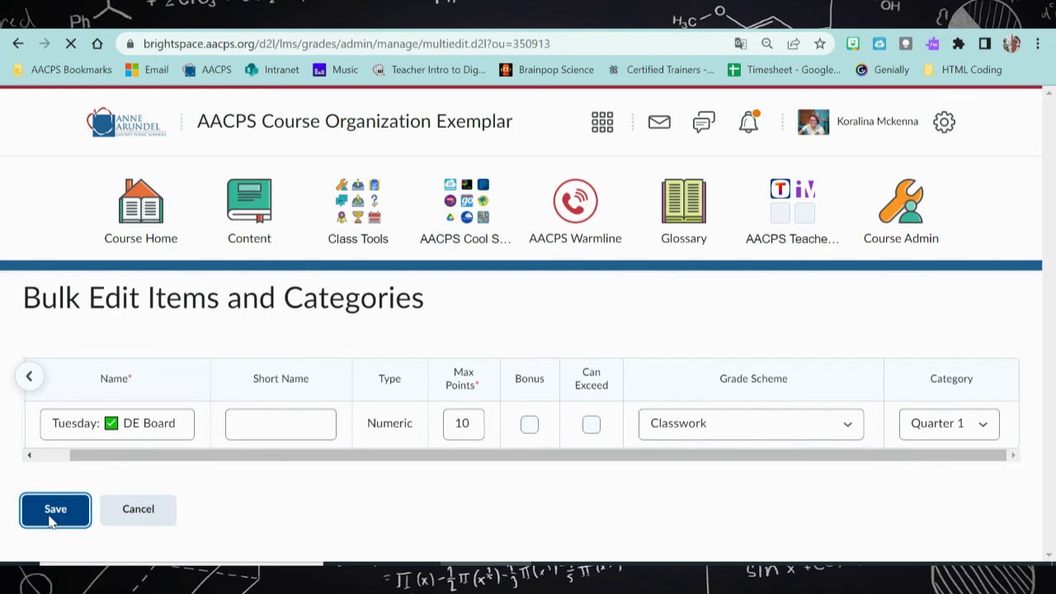